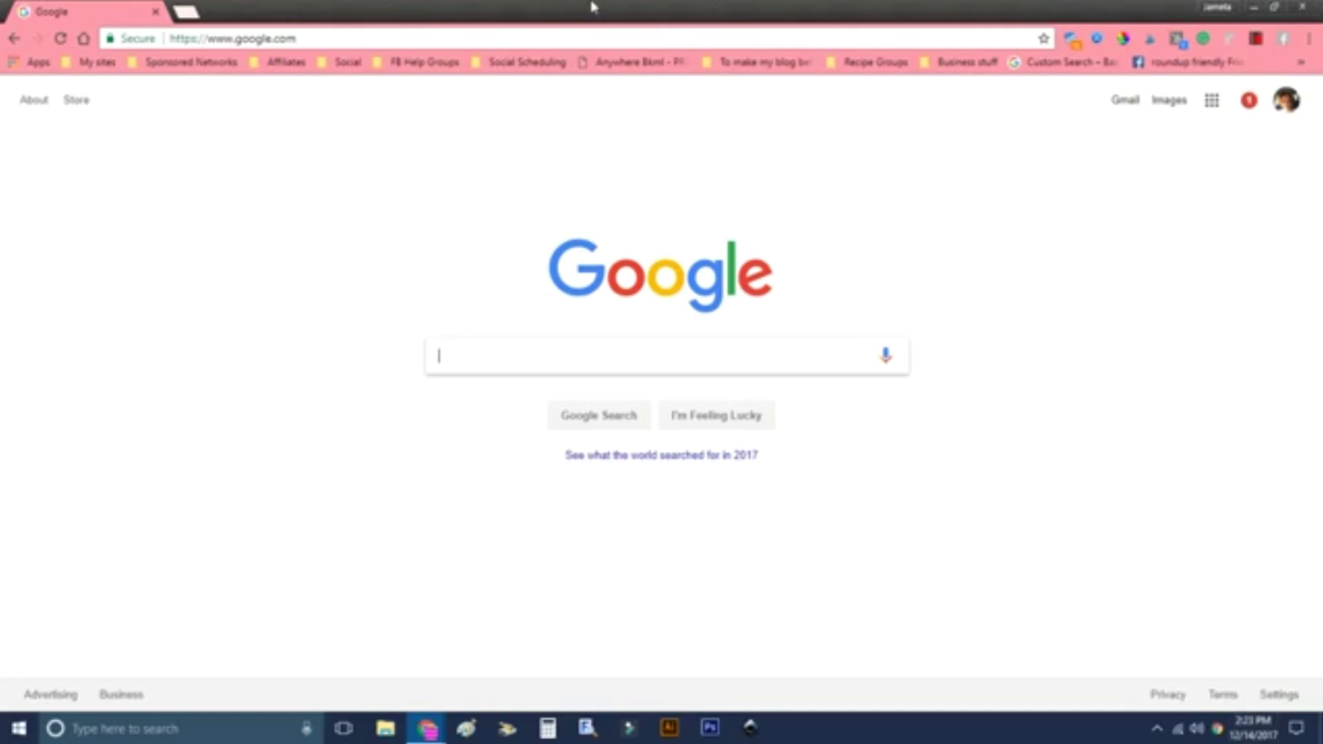
Step: Search Google for 'hello kitty' and show the image results
click(596, 39)
text(hea)
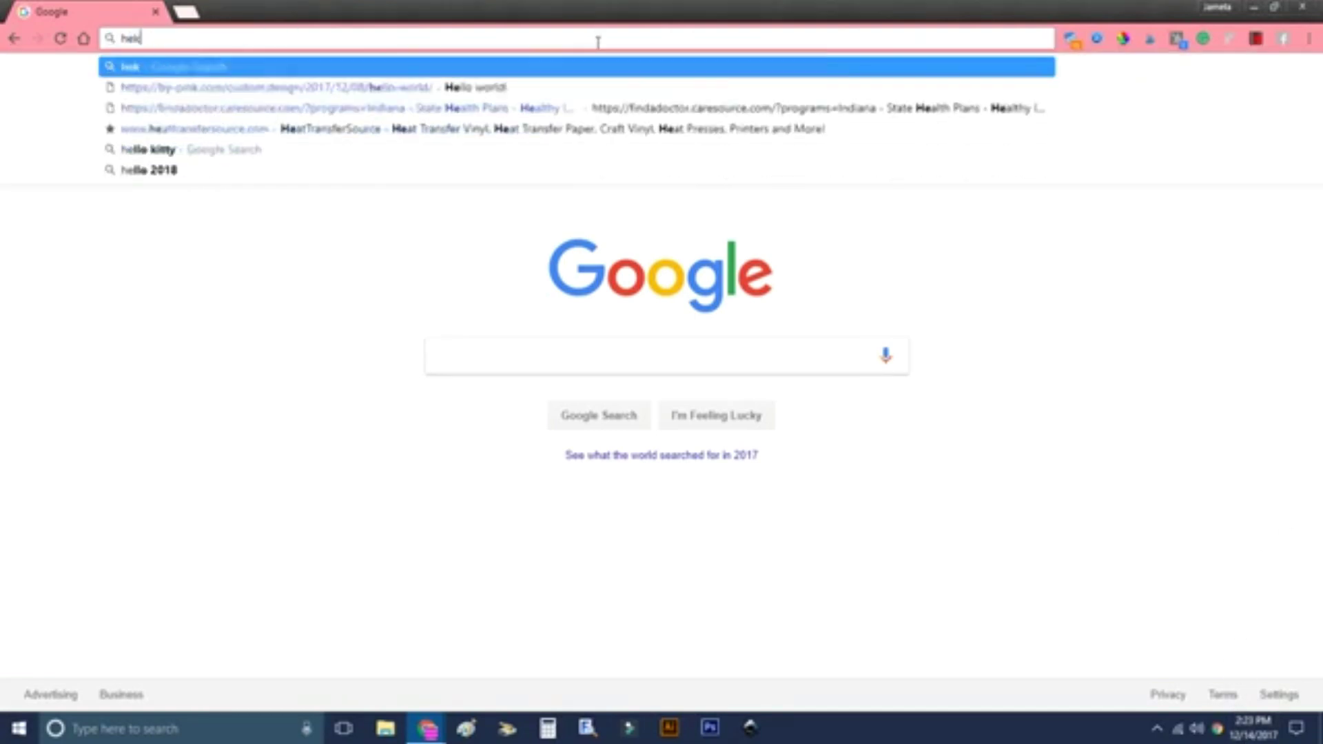
key(BackSpace)
text(llo kitty)
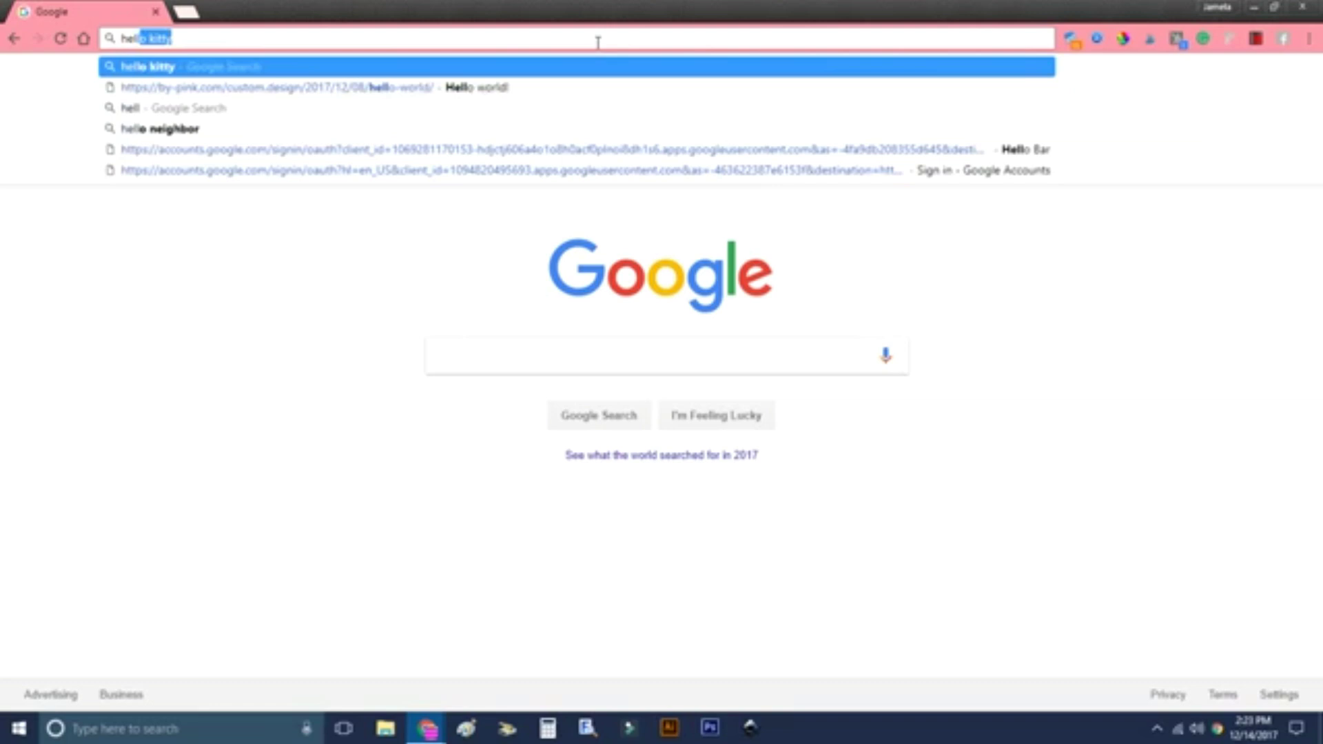
key(Return)
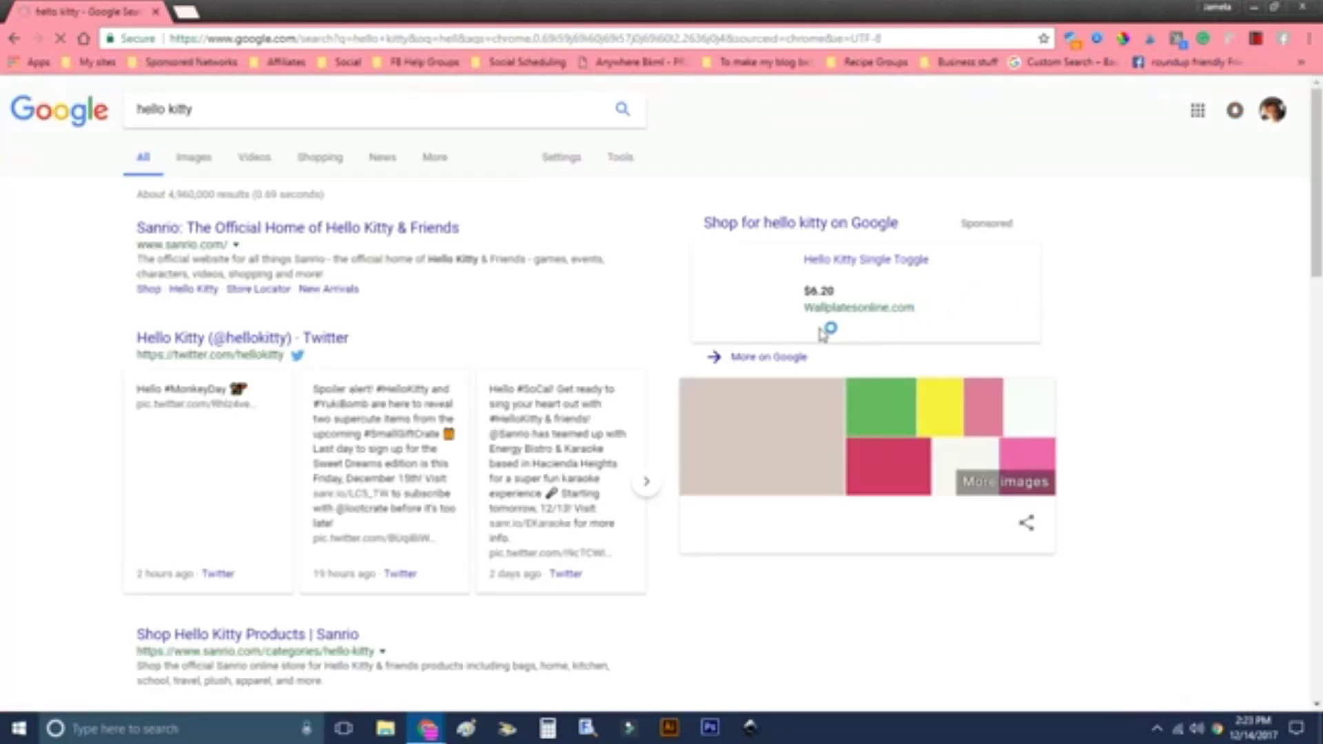
click(193, 157)
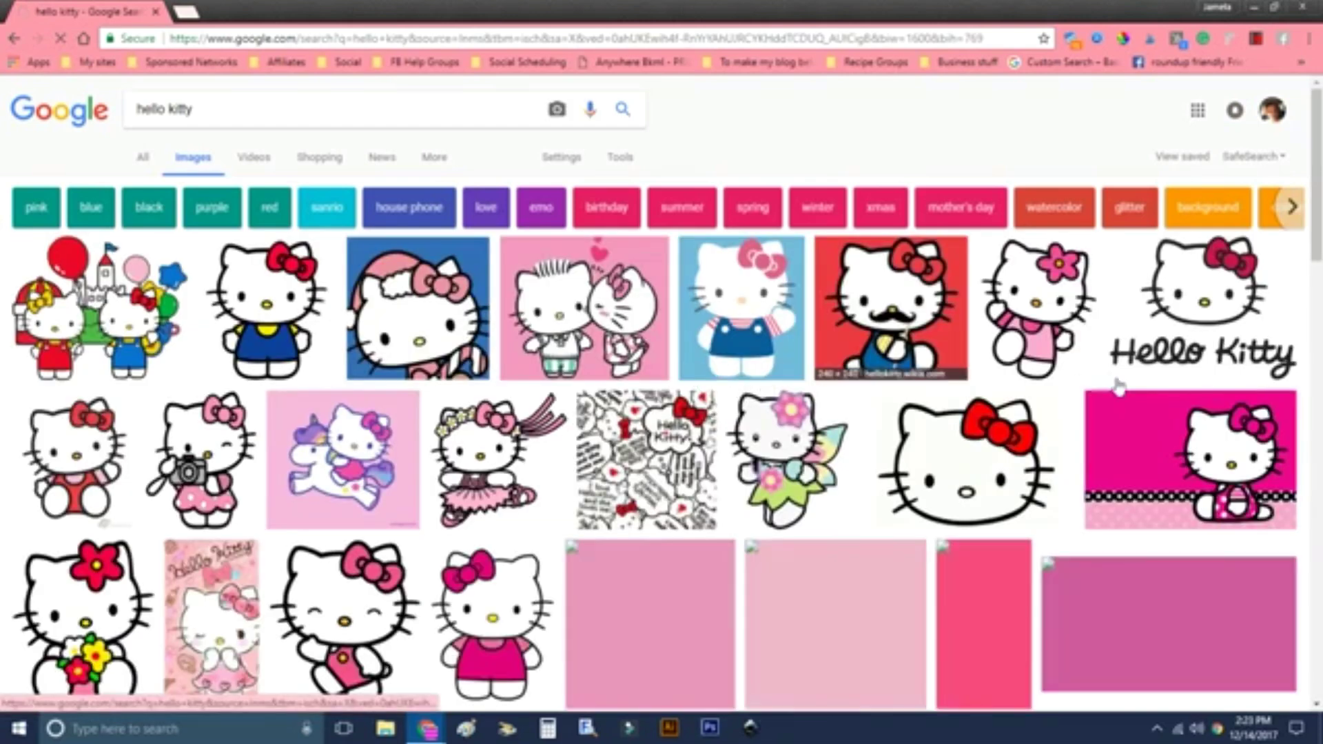
Step: Save the waving Hello Kitty with pink flower image as HELLO
click(1040, 308)
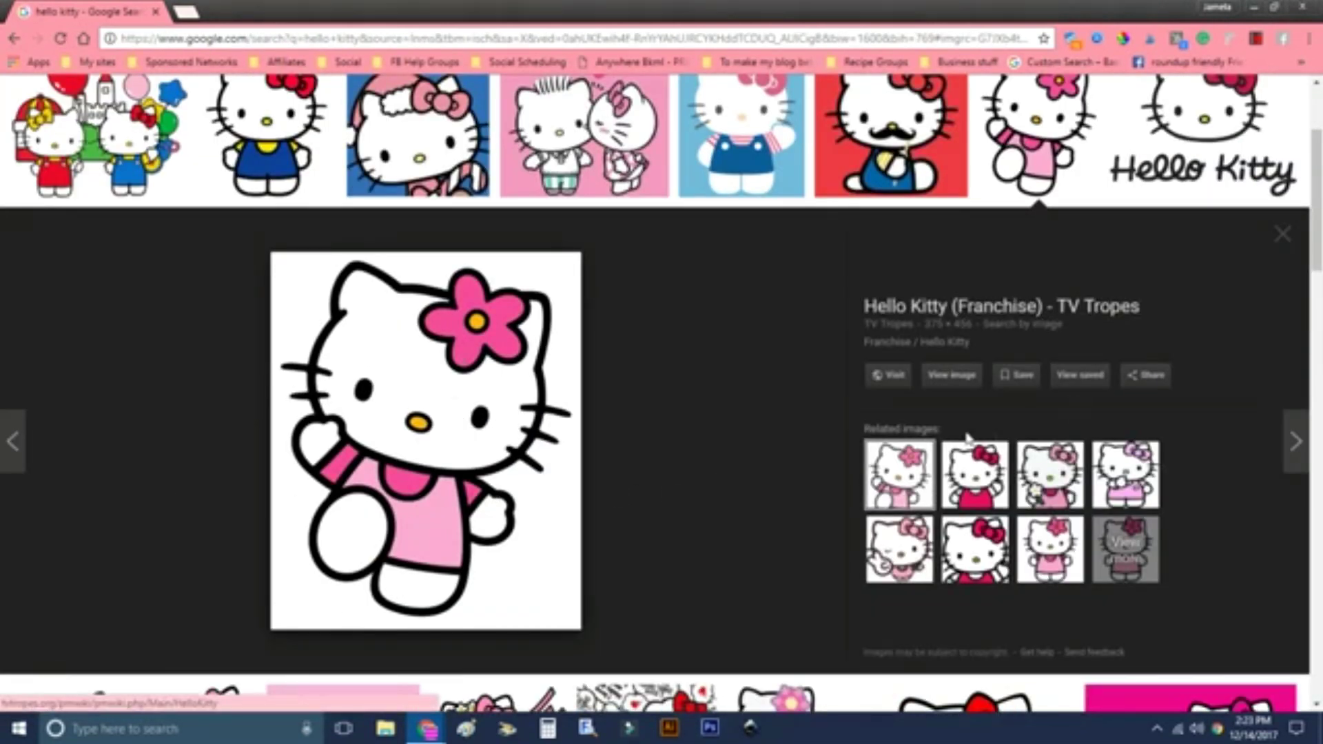
right_click(460, 414)
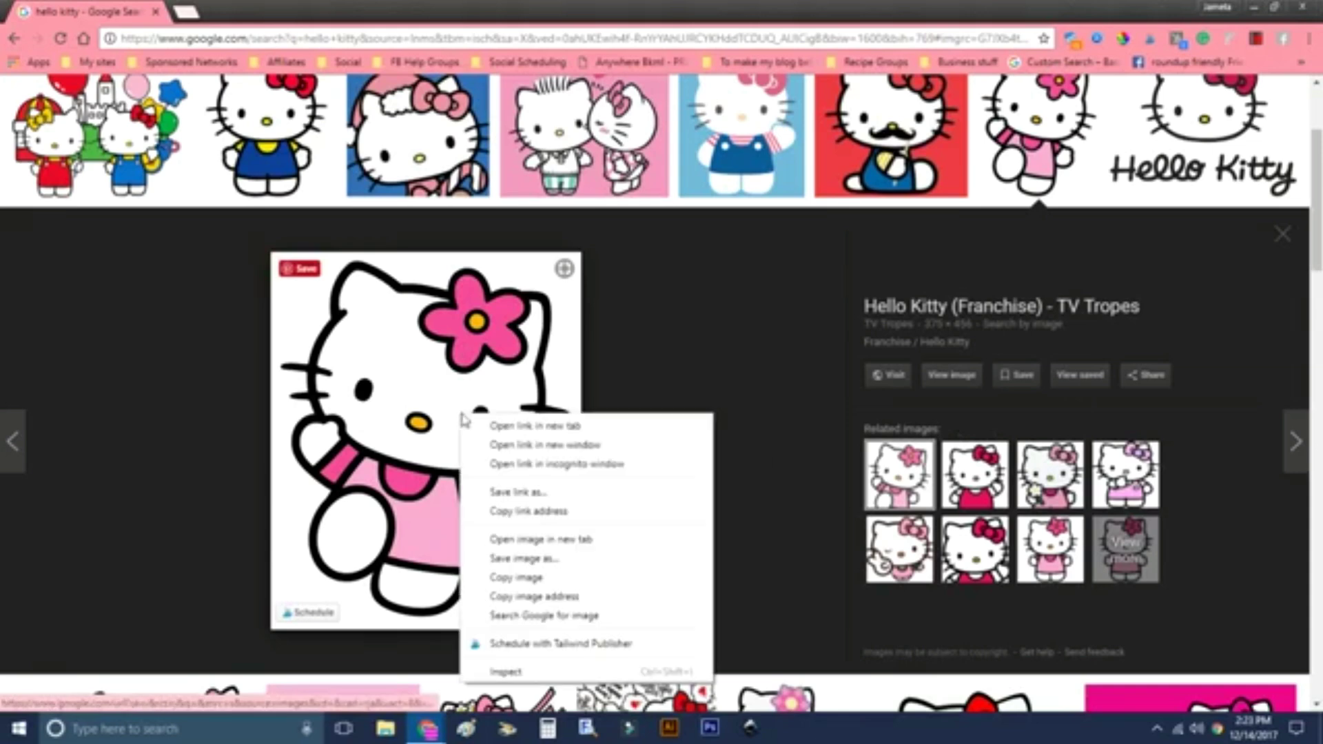
click(517, 542)
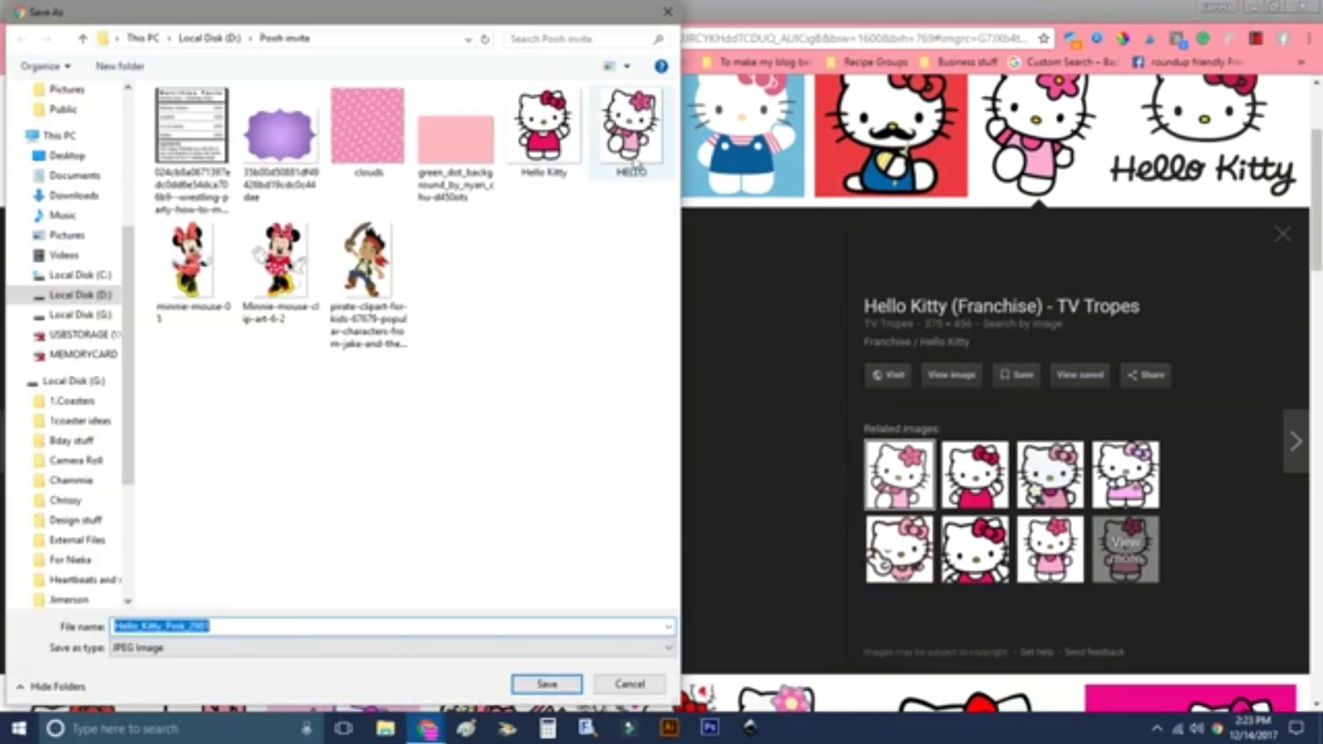
click(631, 135)
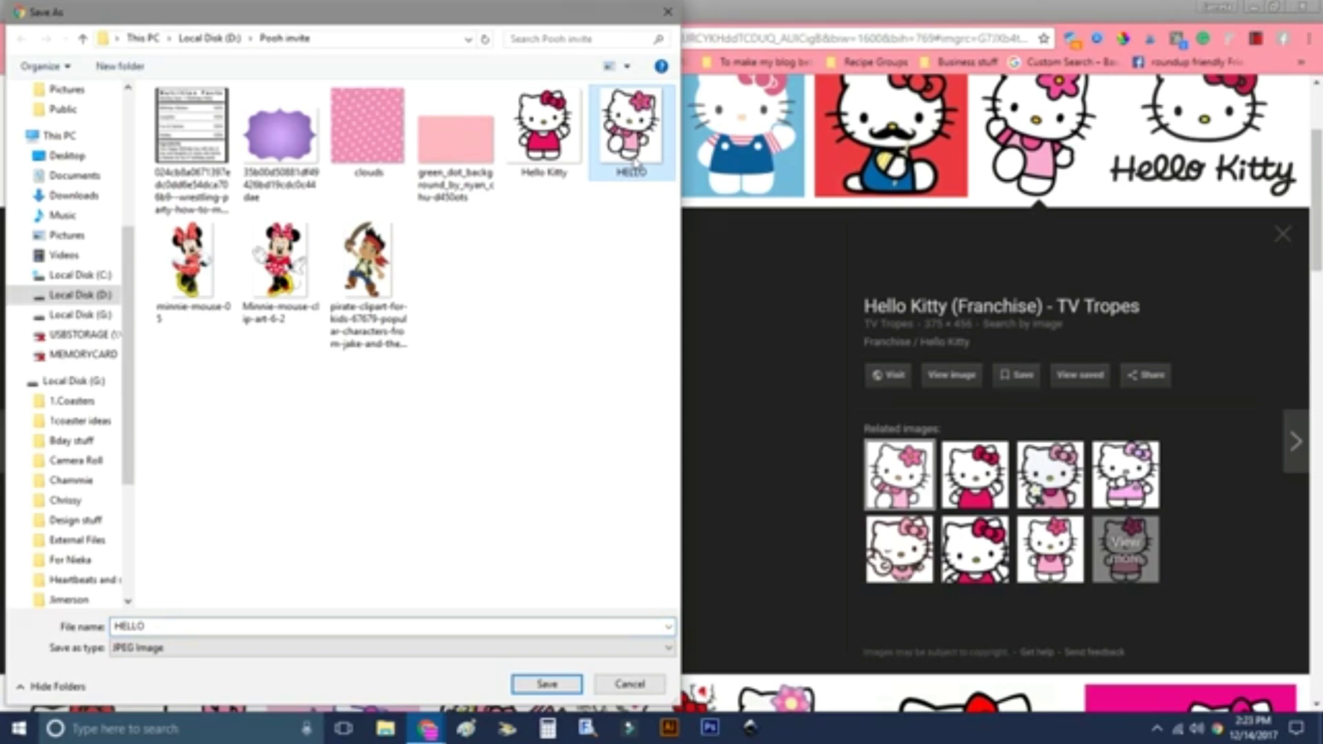
click(668, 12)
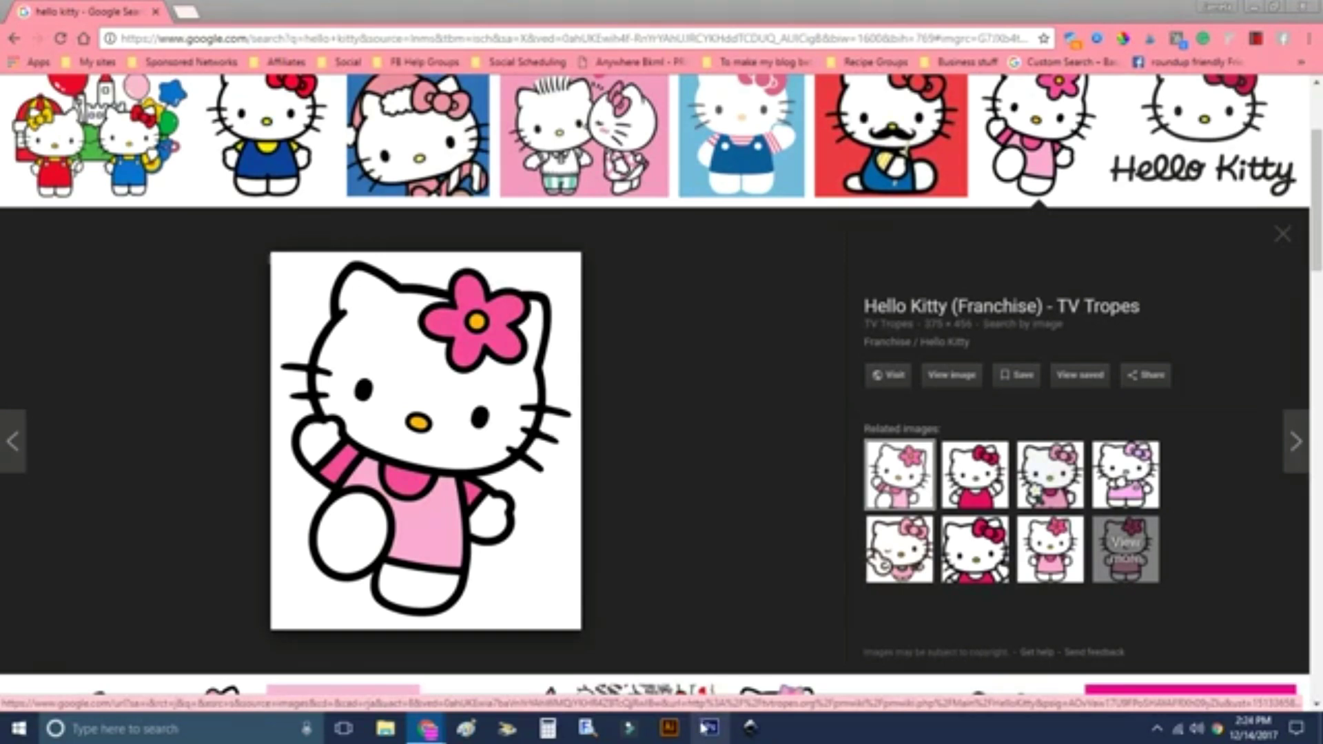
Step: Open HELLO.JPG in Inkscape with the default import settings
click(708, 728)
click(12, 27)
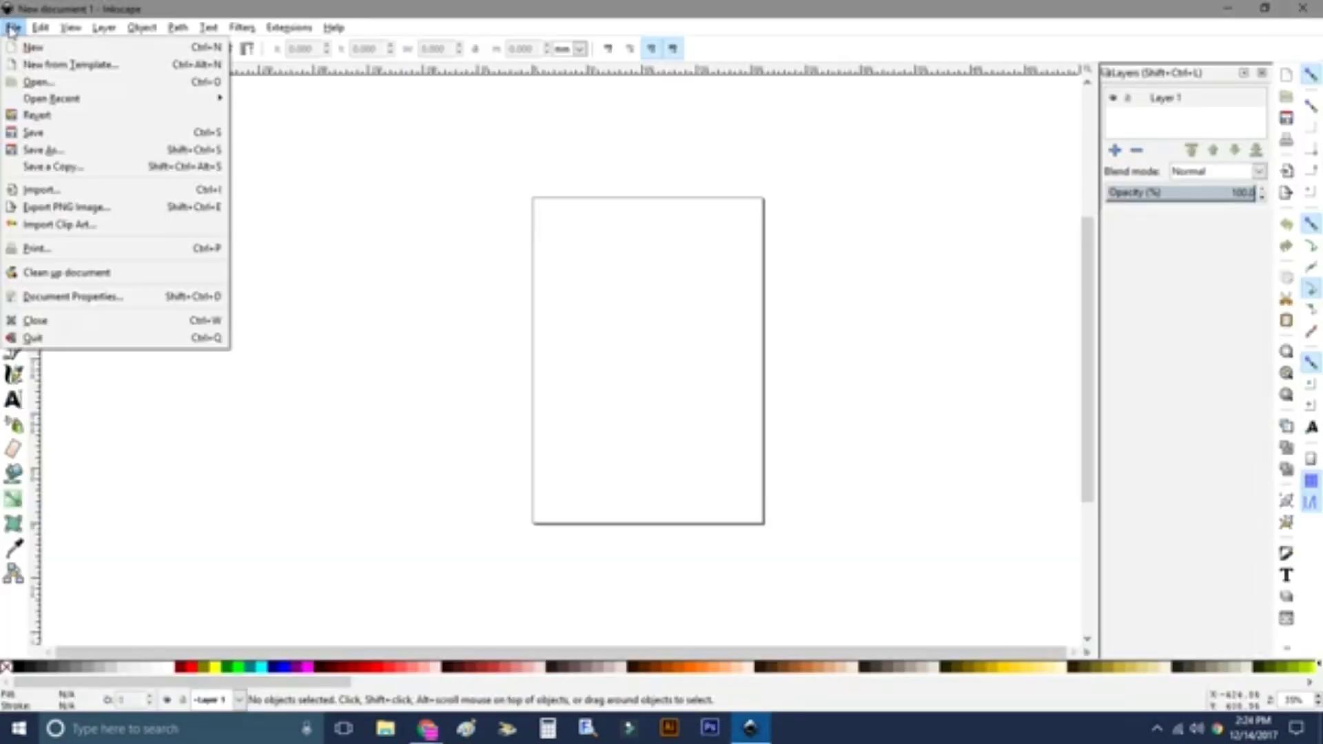
click(37, 81)
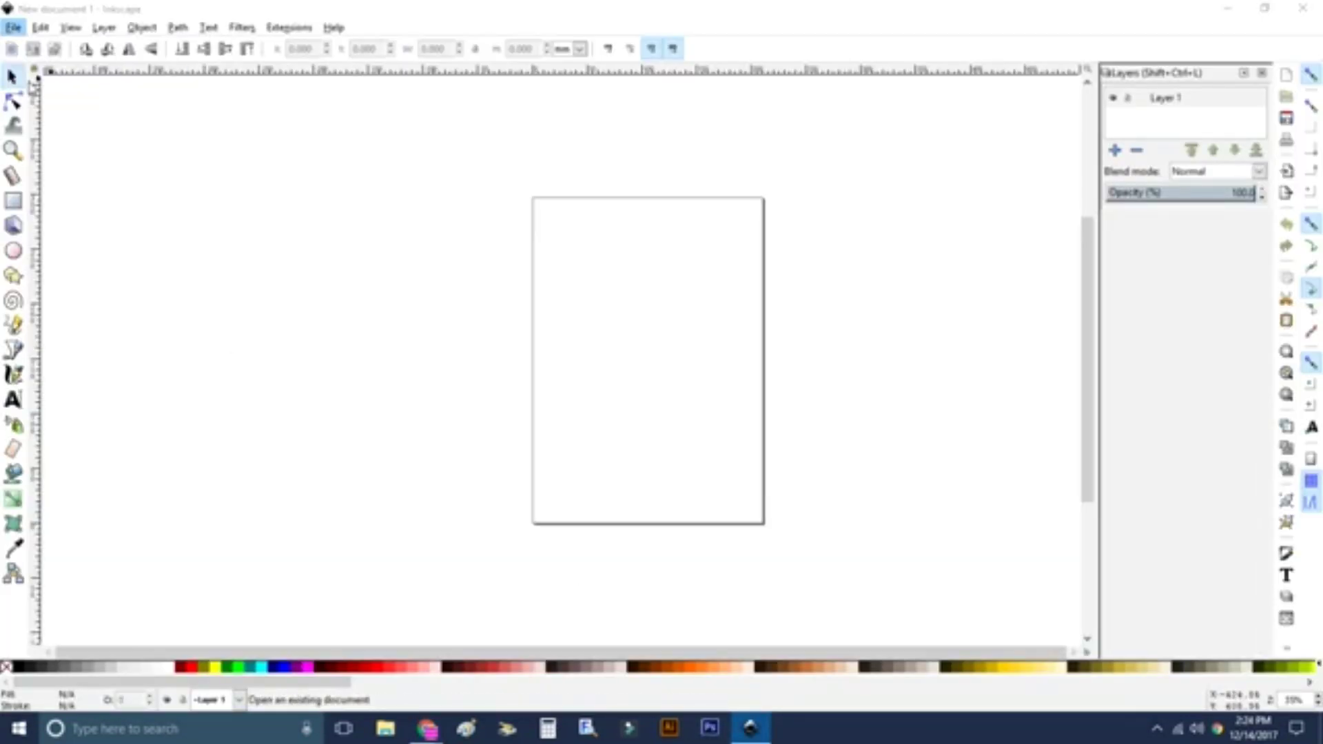
scroll(350, 213, down, 3)
scroll(351, 215, up, 3)
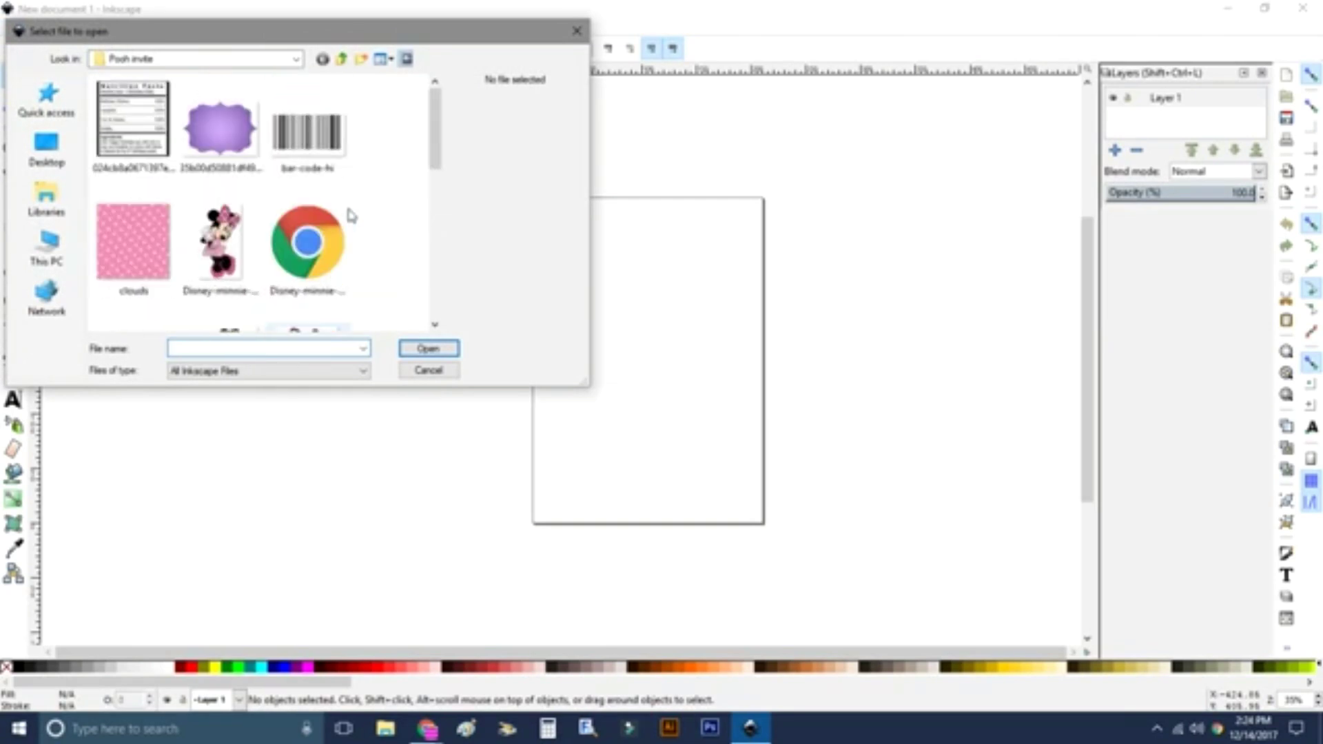
scroll(350, 215, down, 3)
double_click(310, 207)
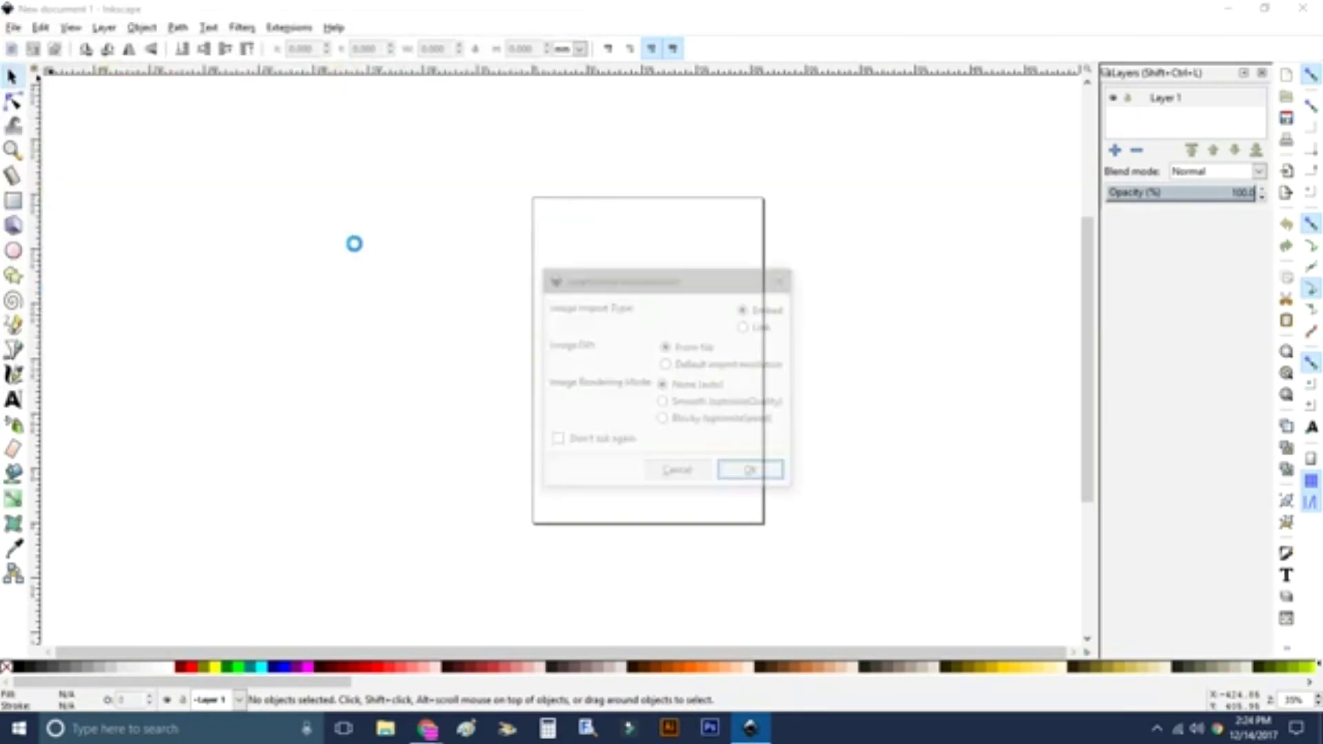
click(751, 471)
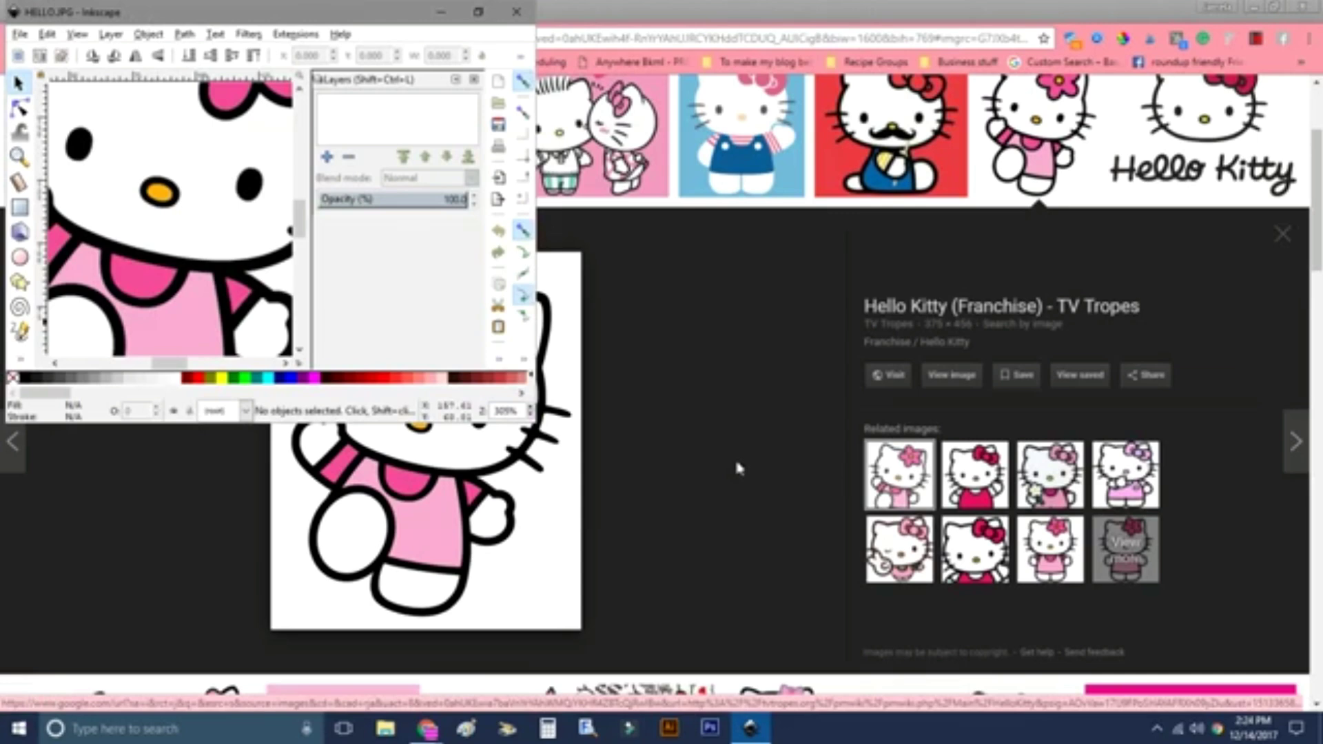
Step: Maximize the Inkscape window and select the Hello Kitty image
click(478, 11)
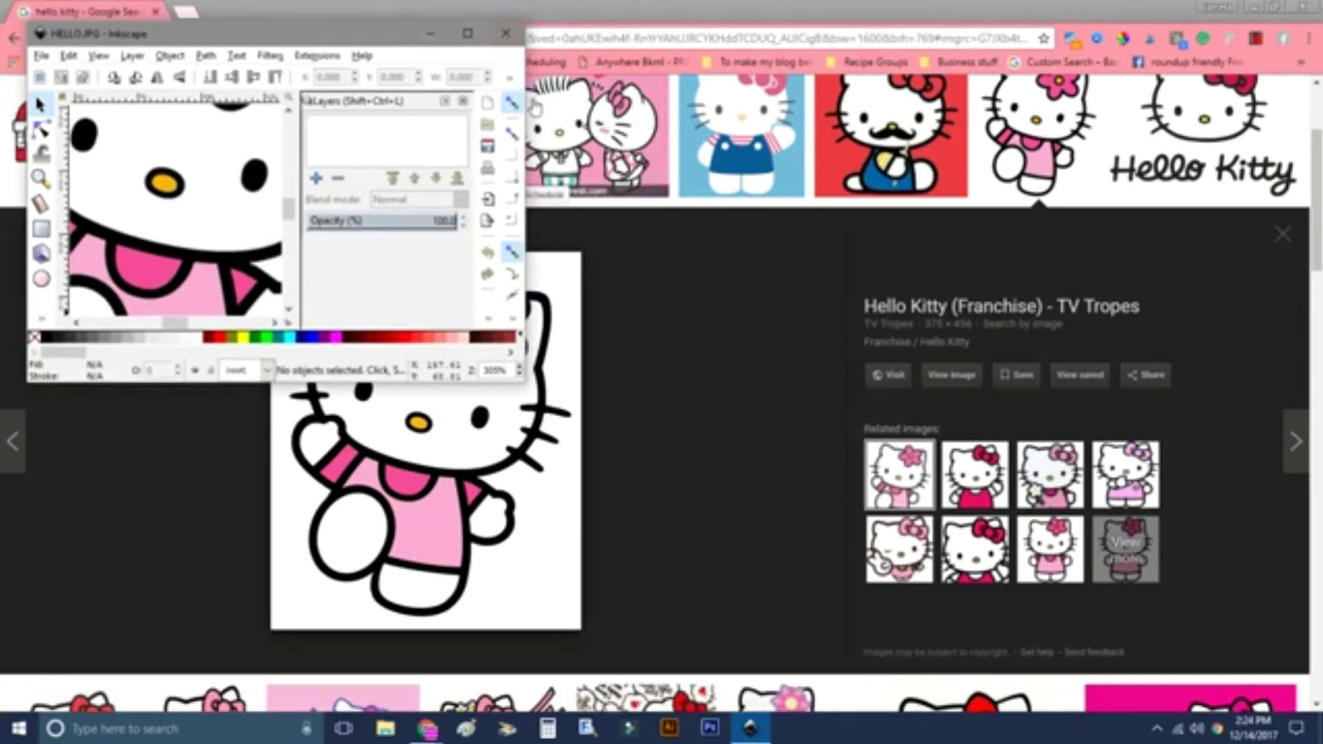
click(486, 35)
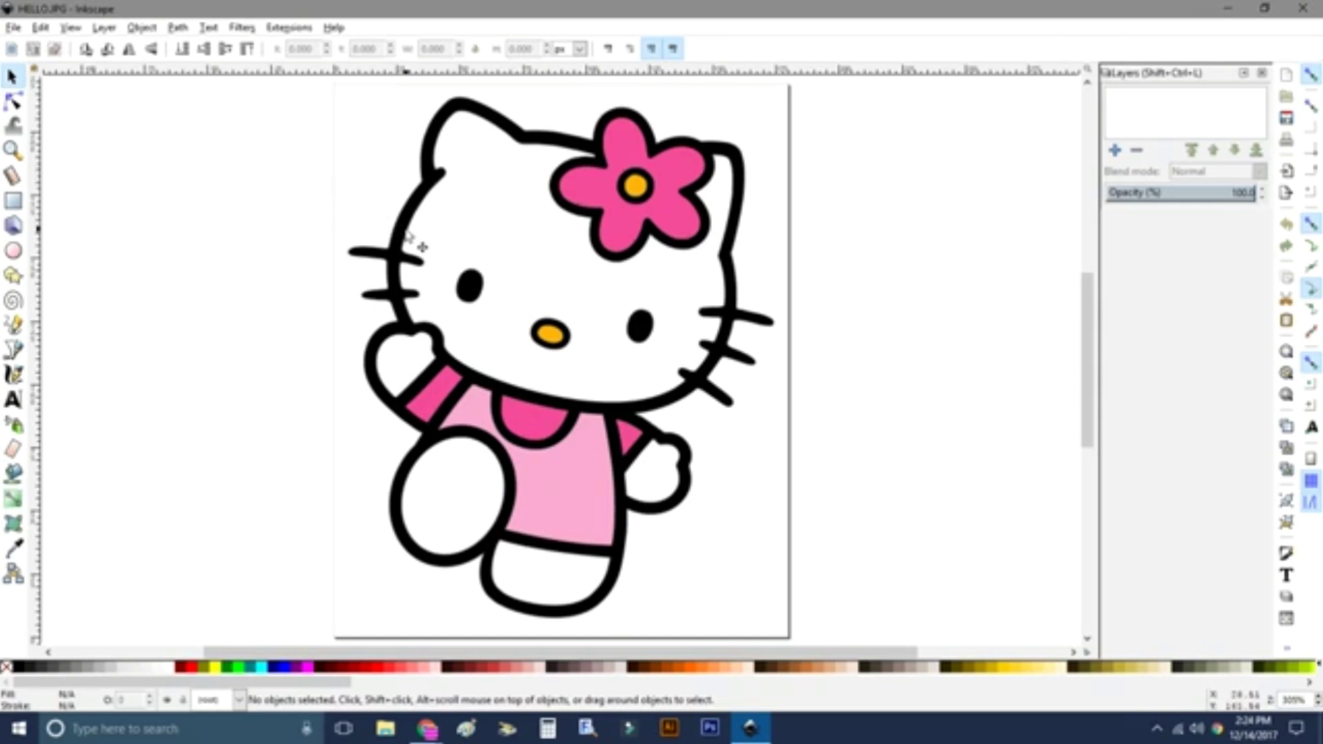
click(612, 405)
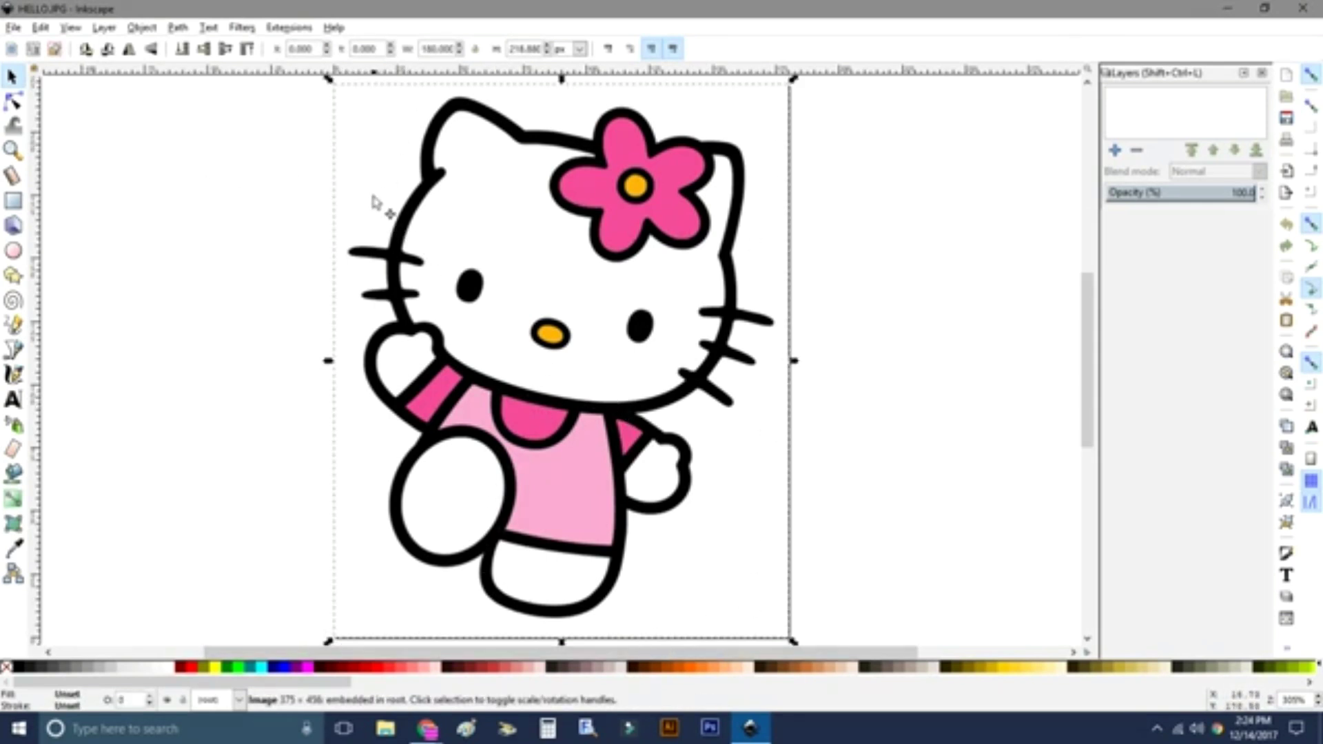
click(41, 27)
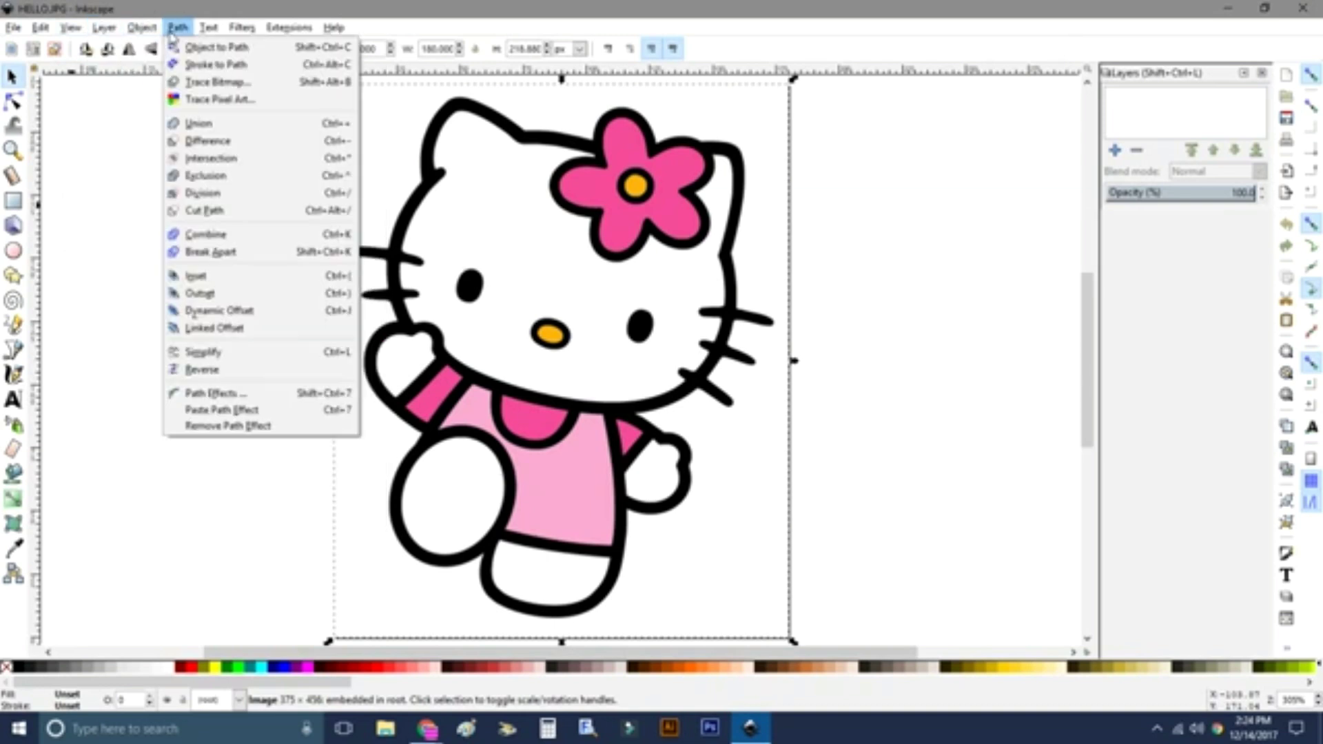
Step: Trace the bitmap in Colors mode with background removed, previewing before applying
click(215, 81)
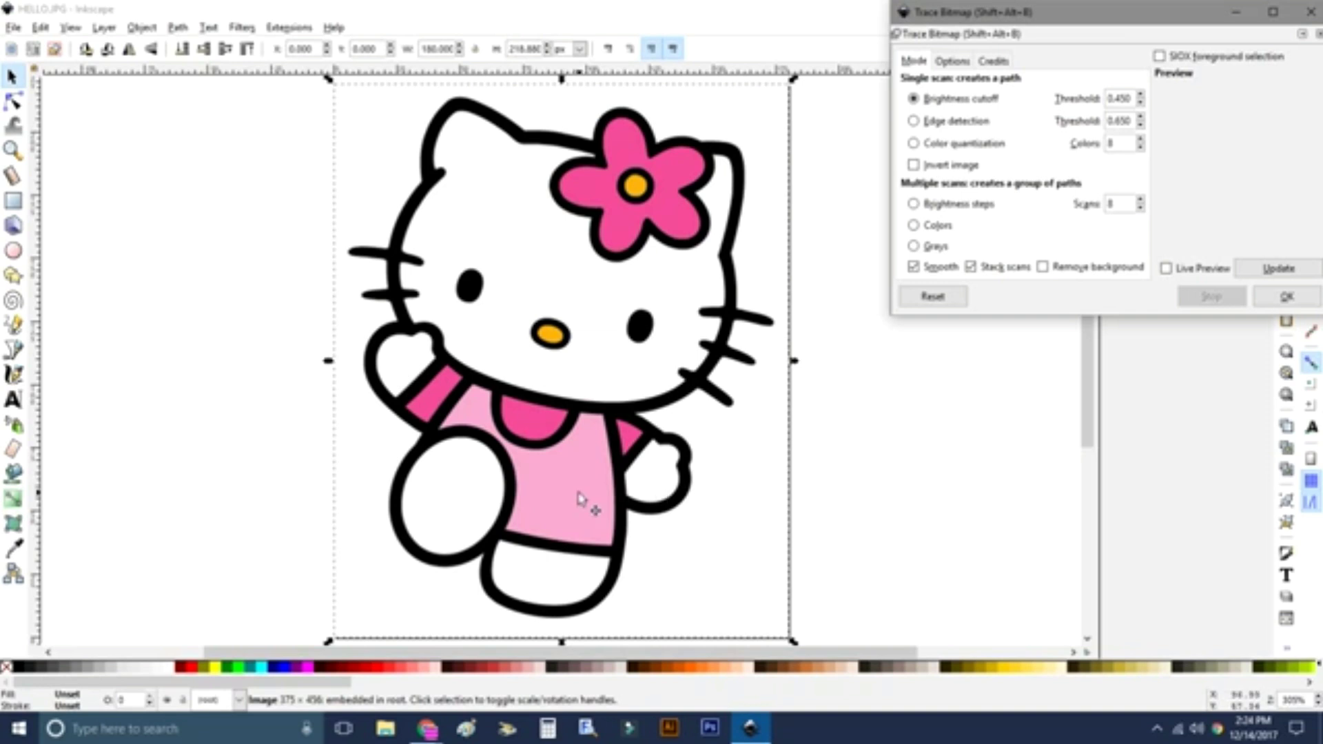
click(914, 226)
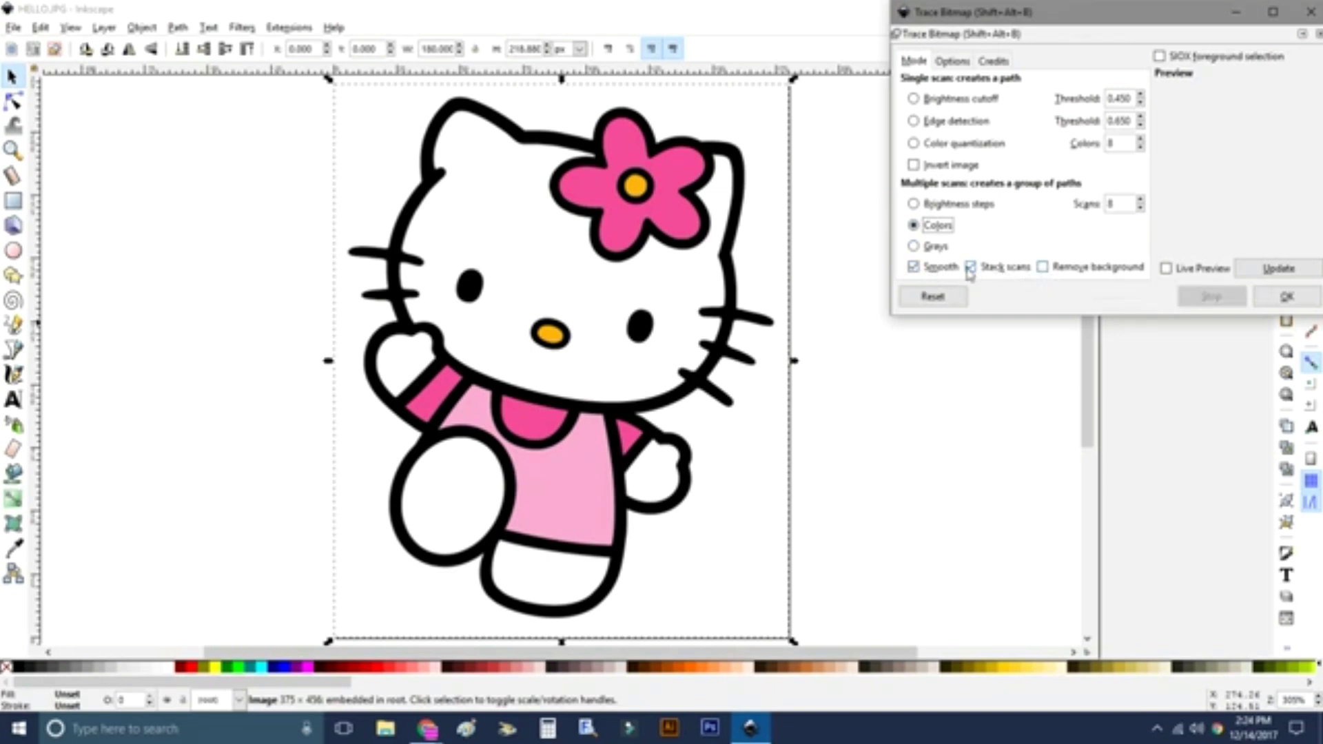
click(1044, 269)
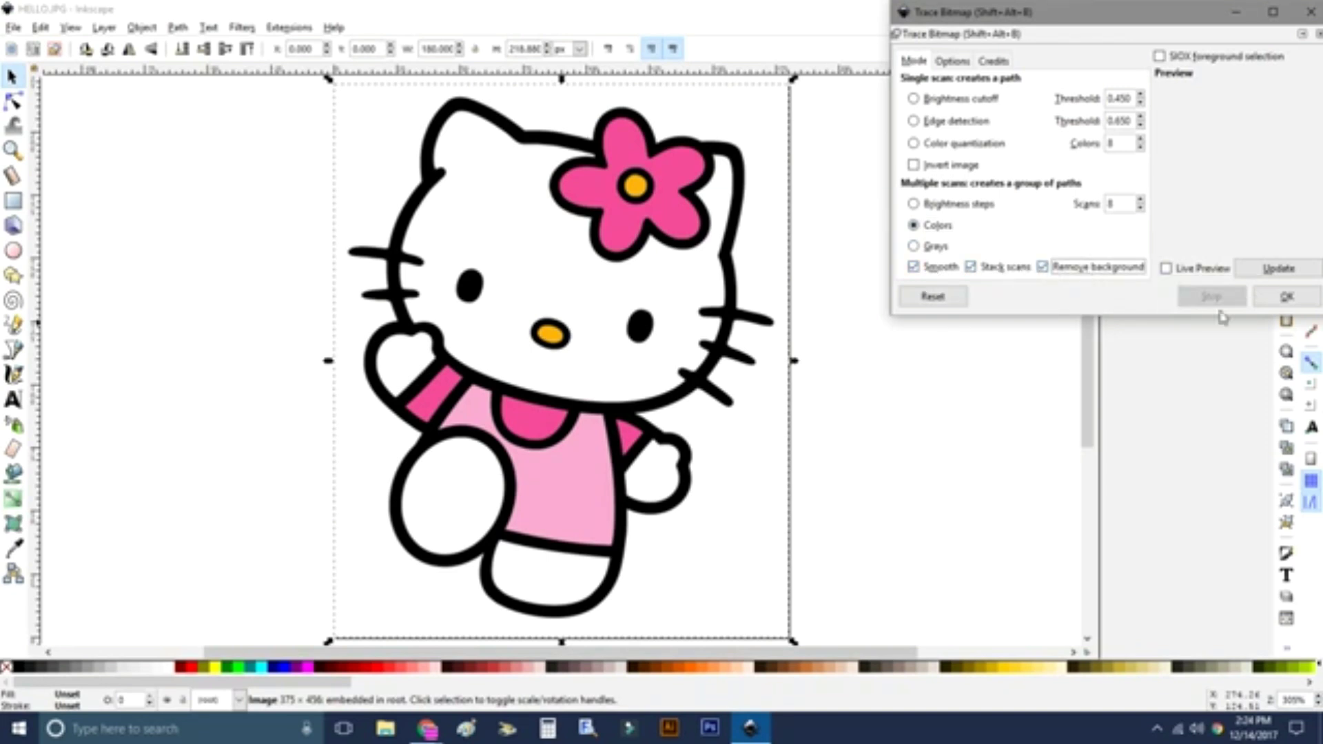
click(1279, 269)
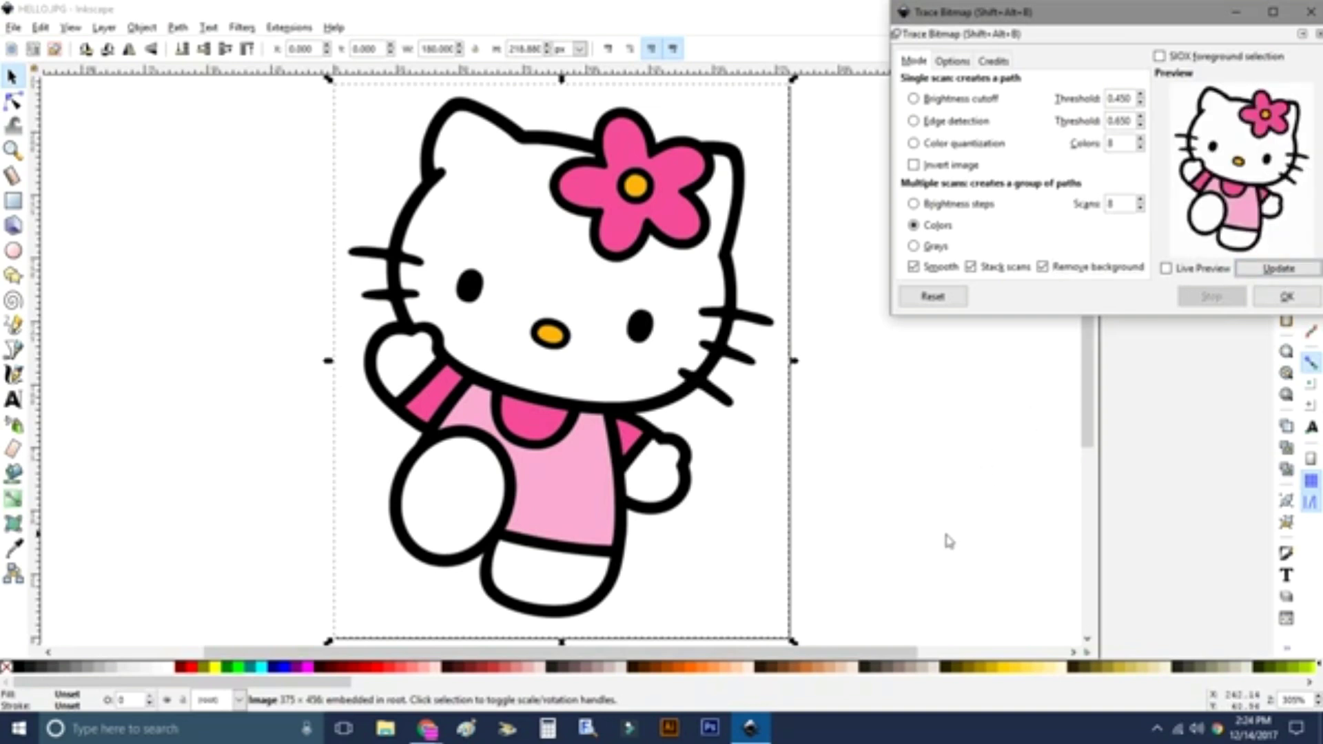
click(1287, 299)
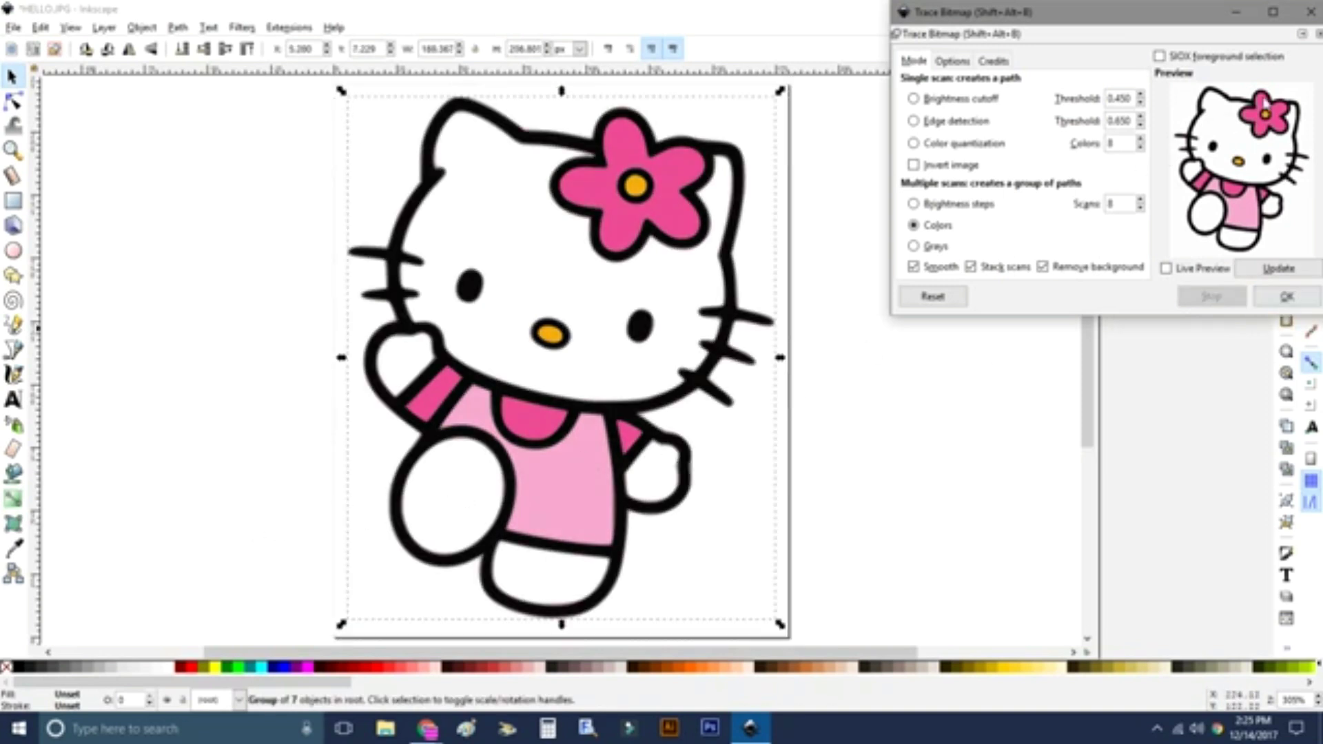
click(1312, 11)
Step: Delete the original bitmap and move the traced Hello Kitty group onto the page
mouse_move(659, 447)
mouse_down()
mouse_move(663, 411)
mouse_move(367, 418)
mouse_up()
click(581, 365)
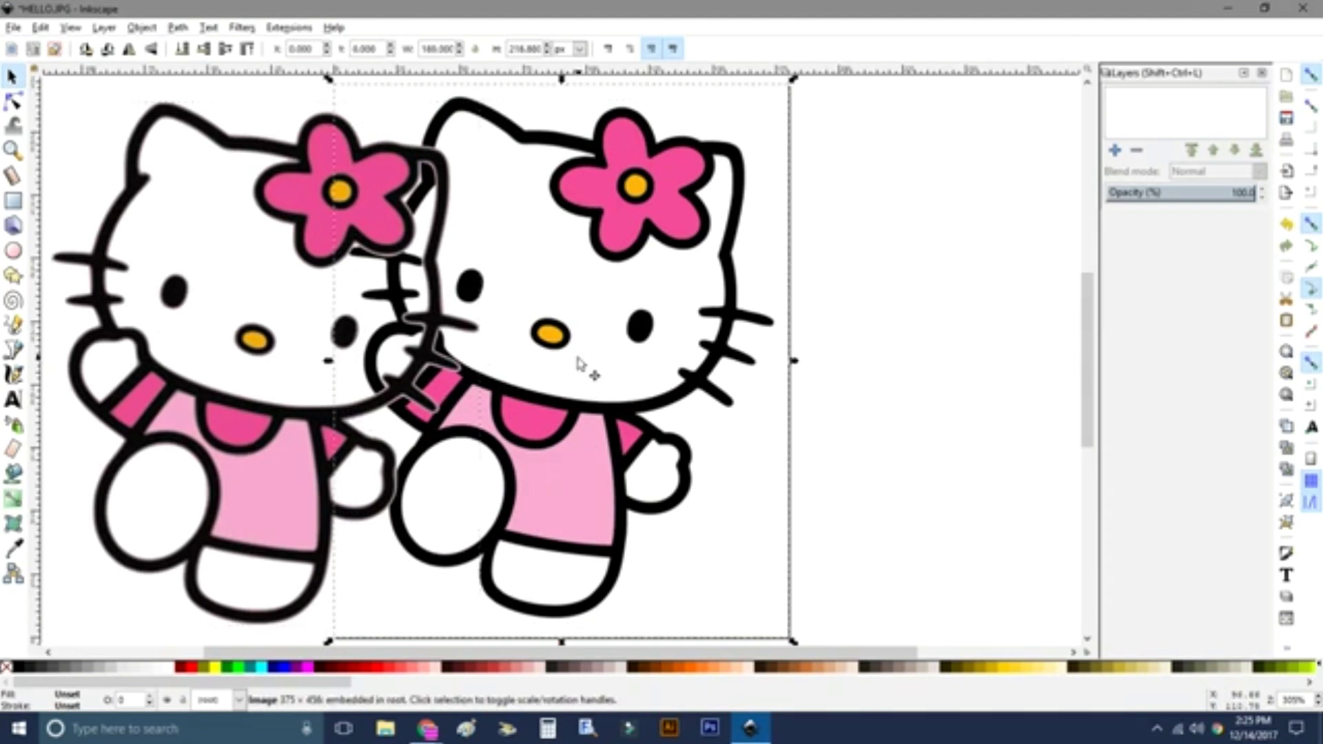
key(Delete)
click(258, 455)
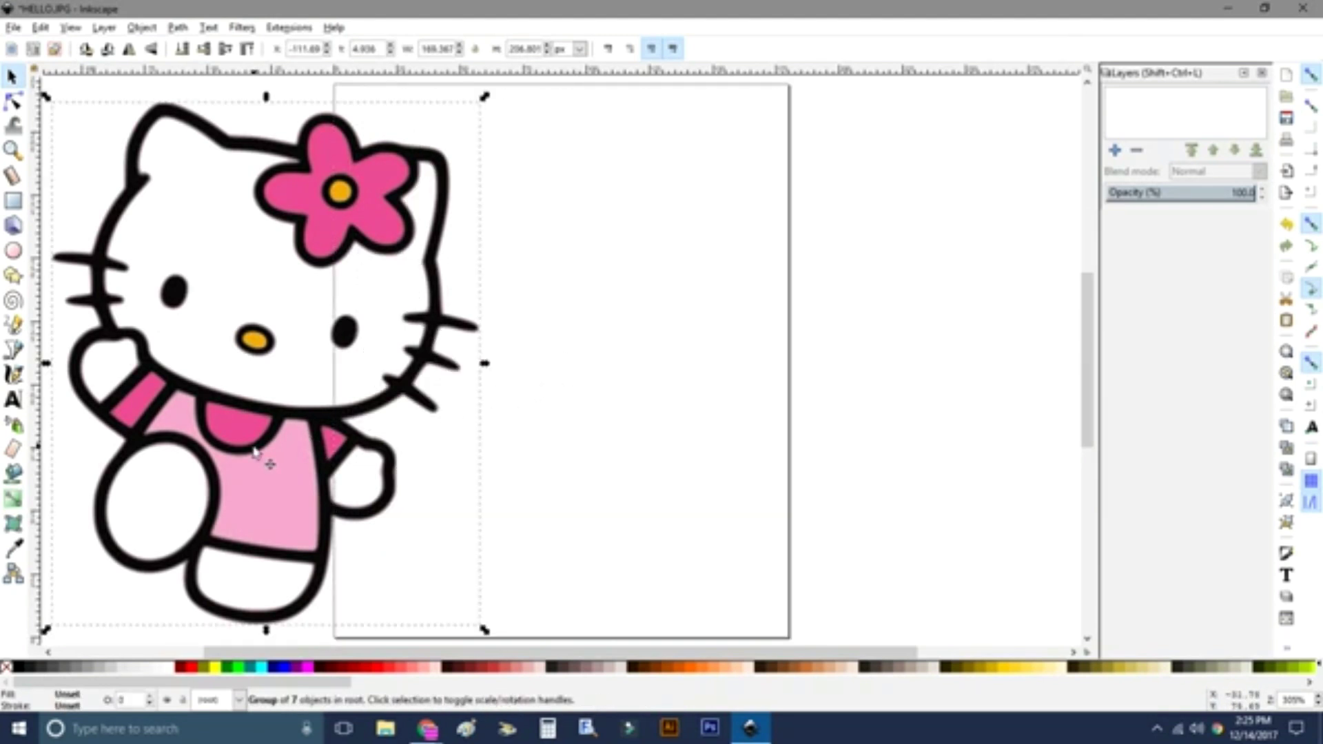
mouse_move(267, 462)
mouse_down()
mouse_move(576, 464)
mouse_move(553, 446)
mouse_up()
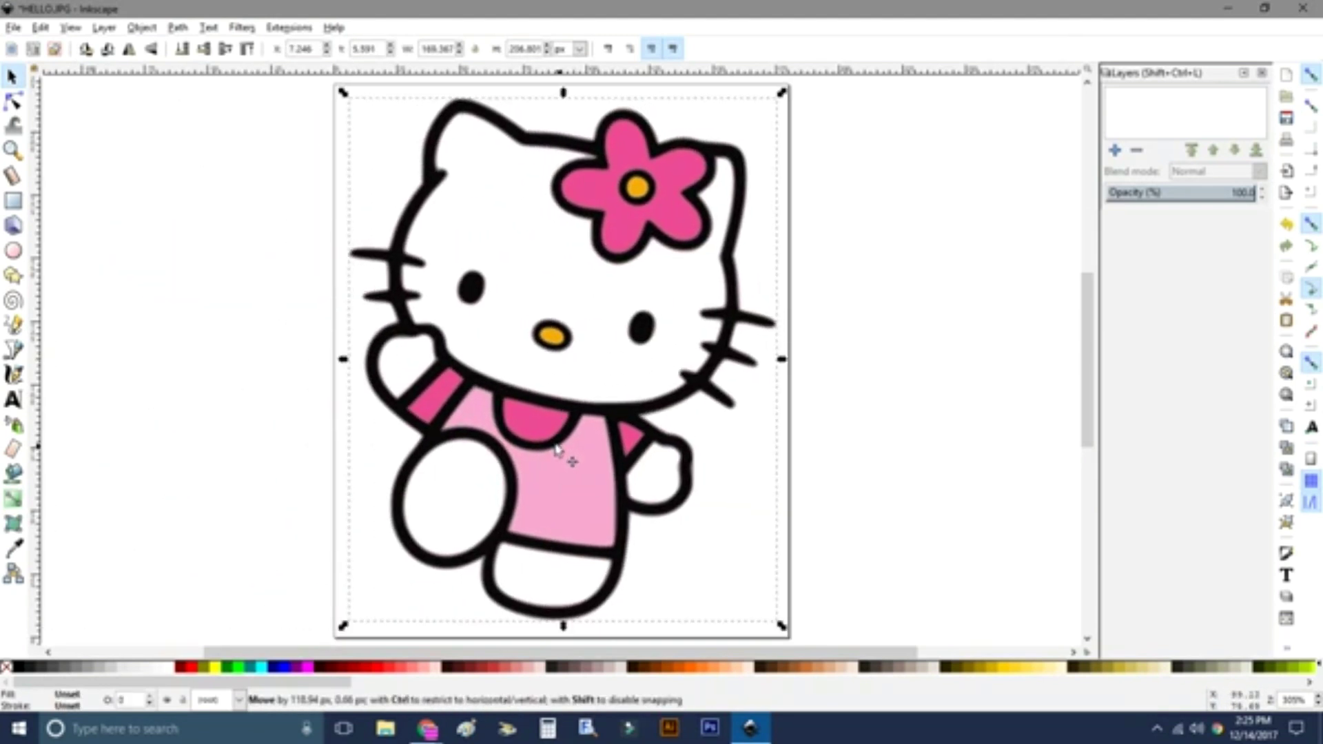
Step: Save the drawing as HELLO.svg
click(14, 28)
click(910, 267)
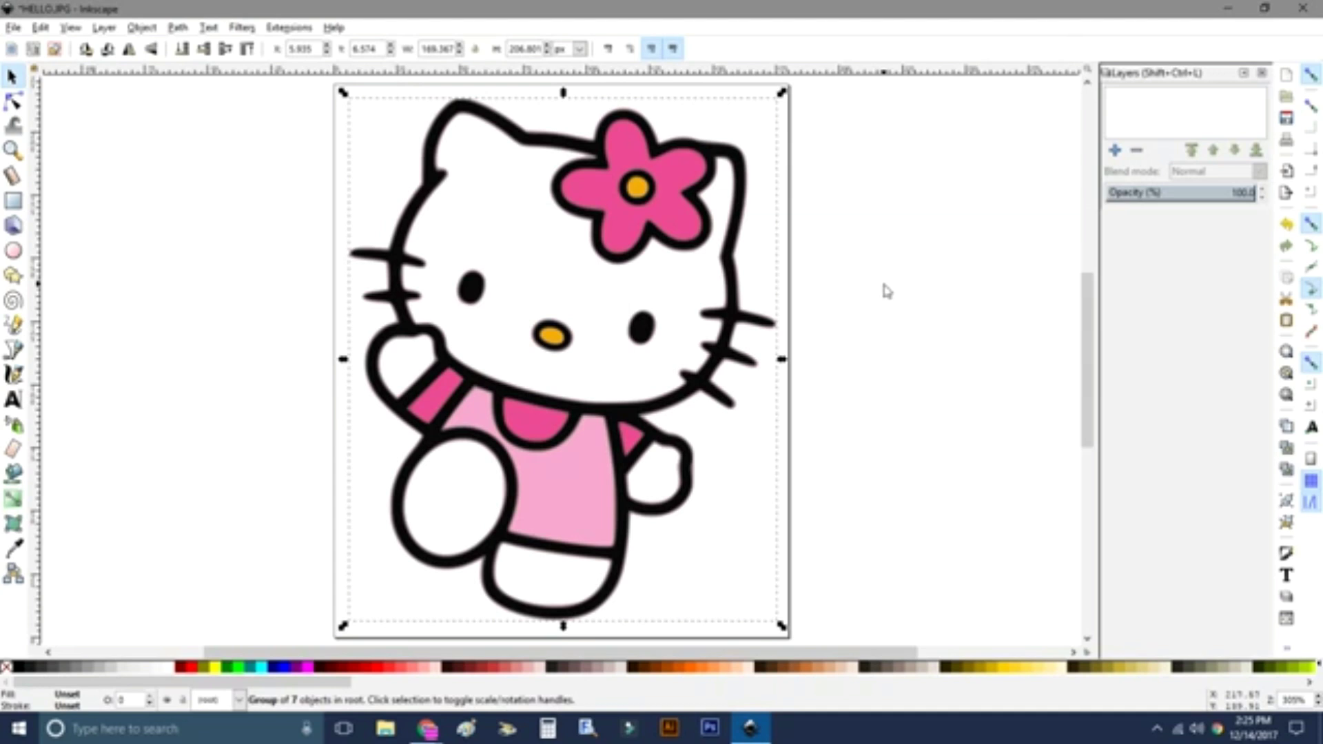
click(15, 28)
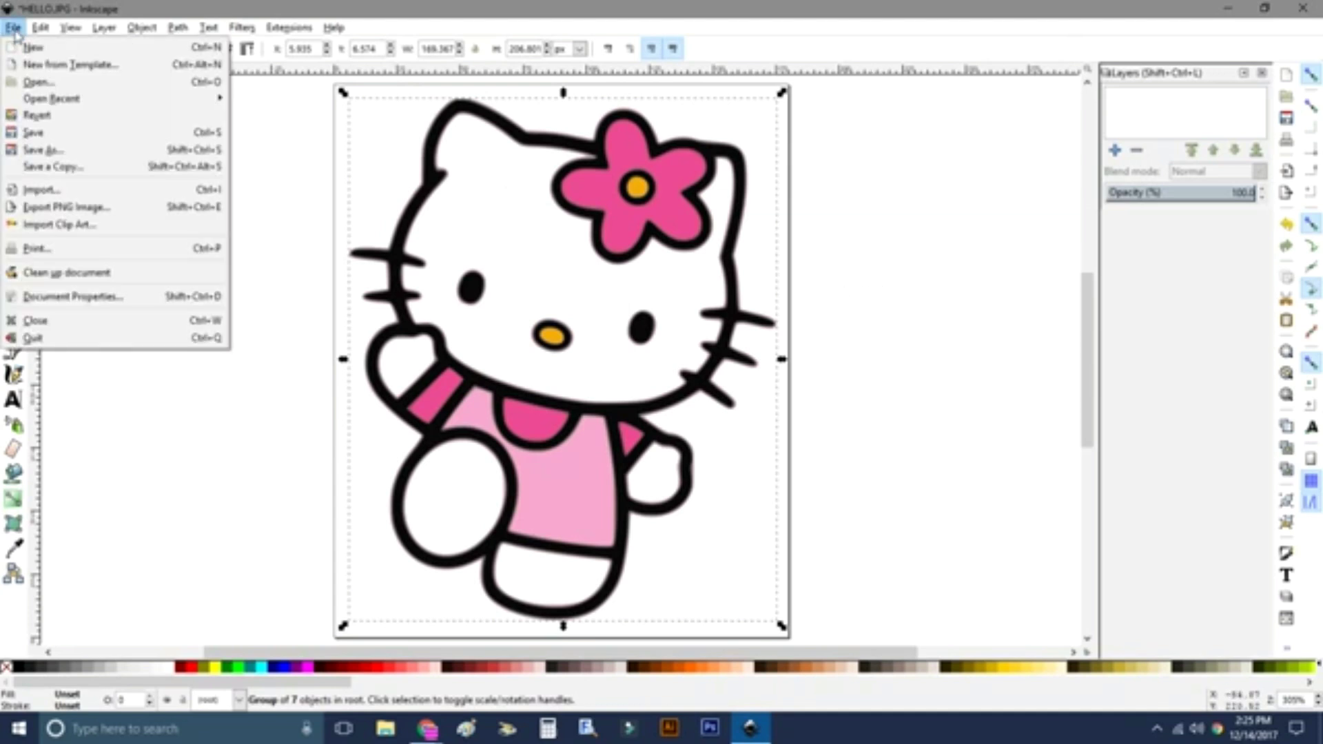
click(41, 150)
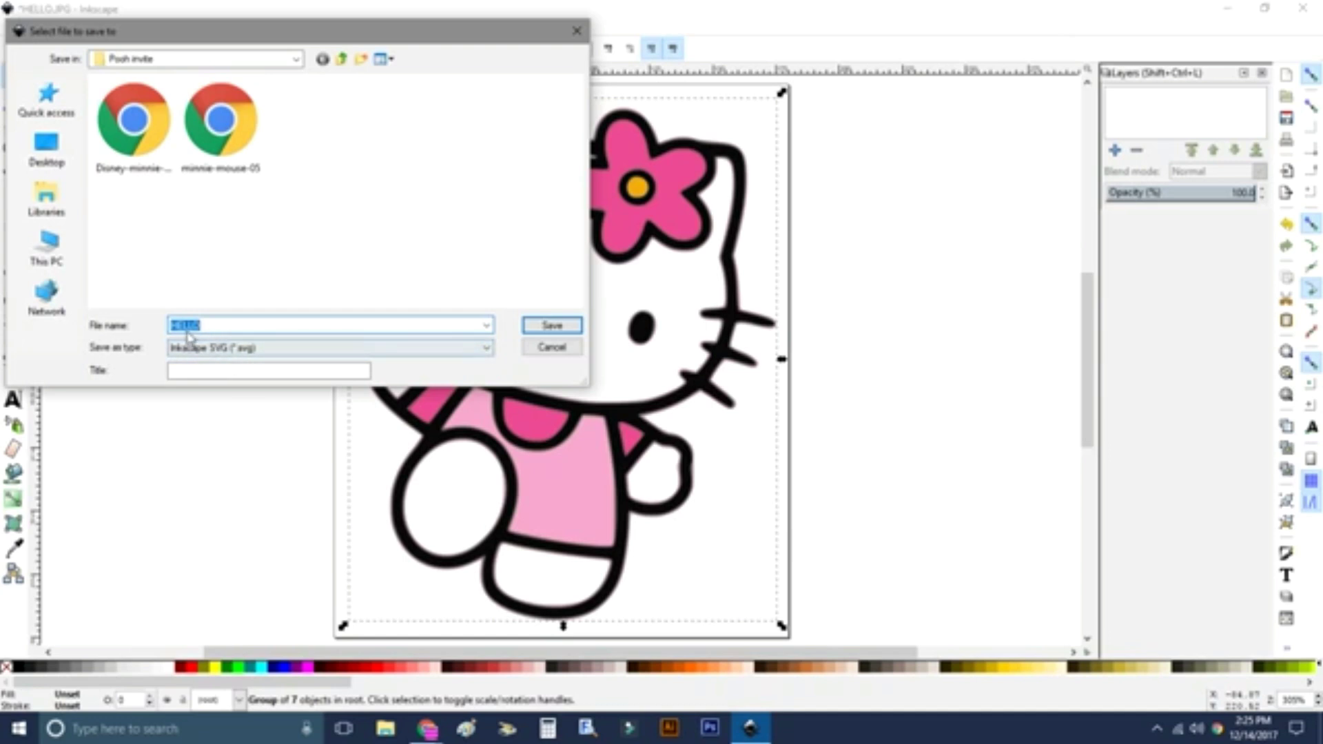
click(551, 327)
mouse_move(427, 729)
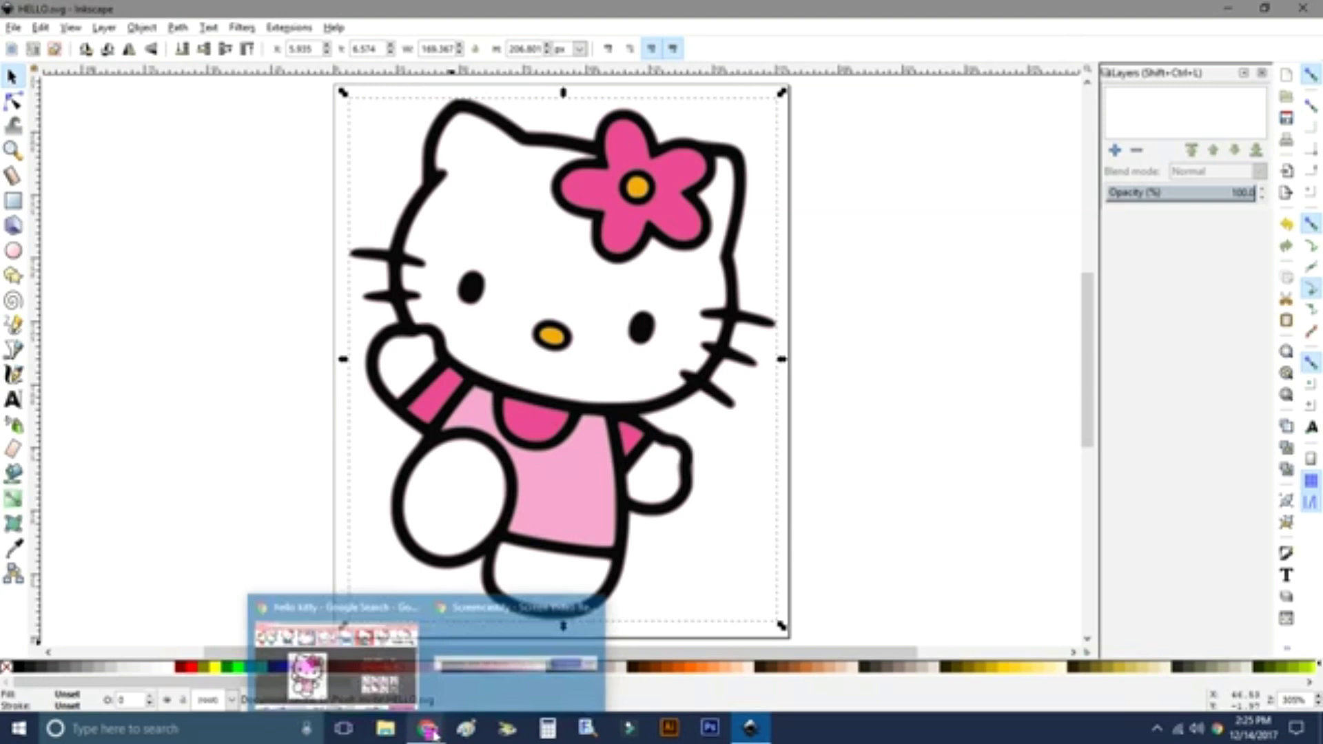
Step: Go to design.cricut.com and upload HELLO.svg, saving it as HELLO
click(335, 670)
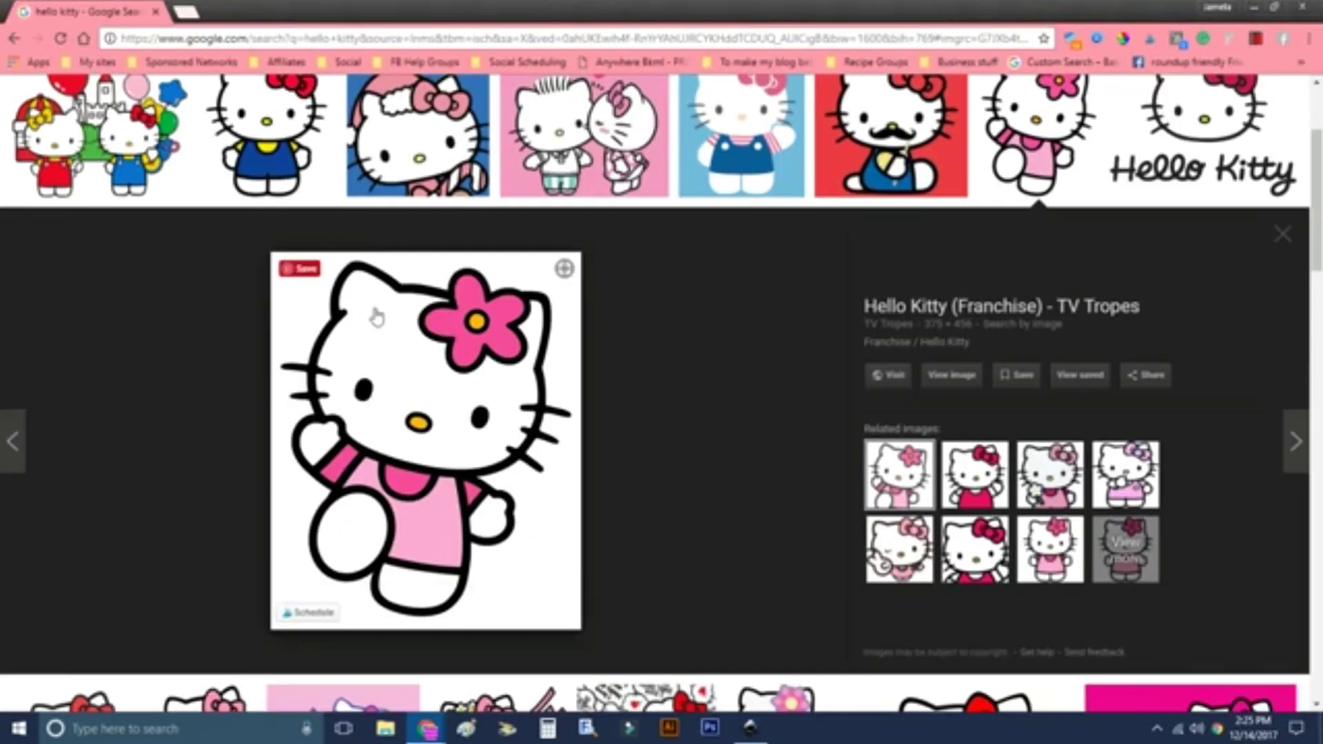
click(264, 40)
text(de)
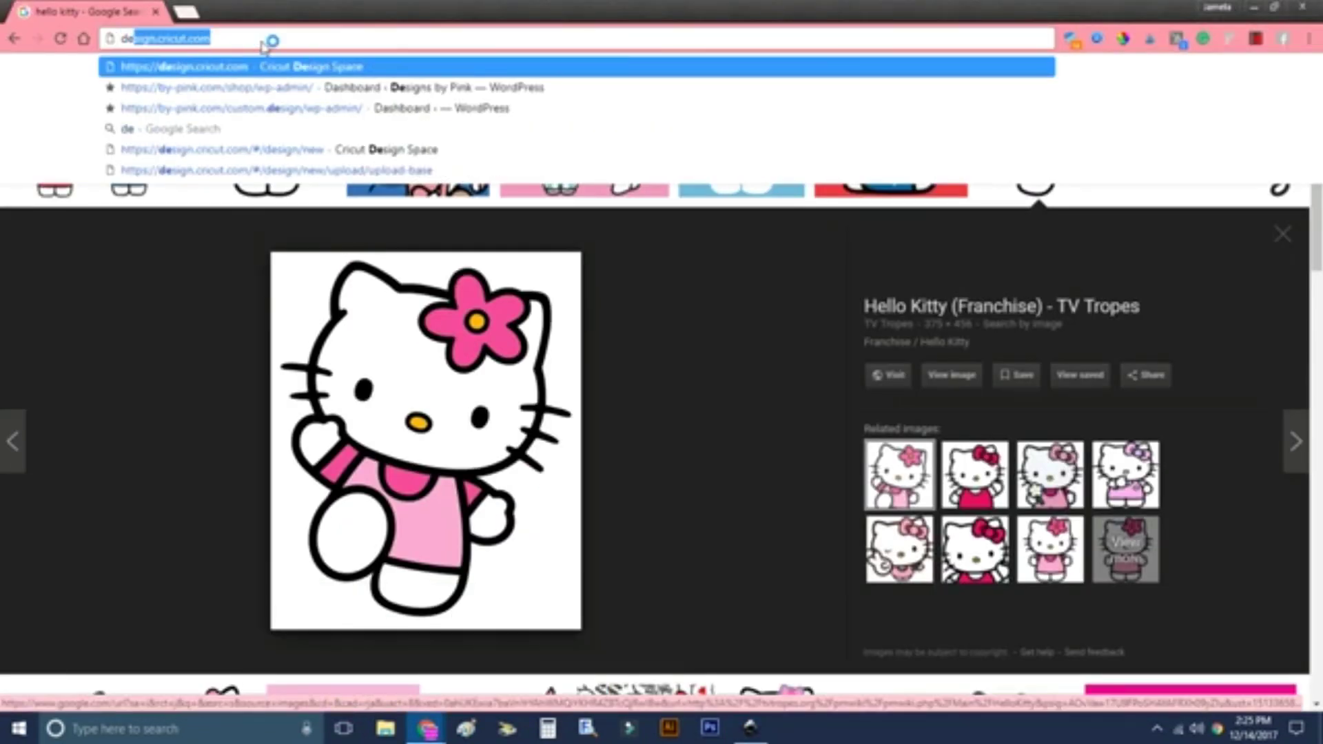
key(Return)
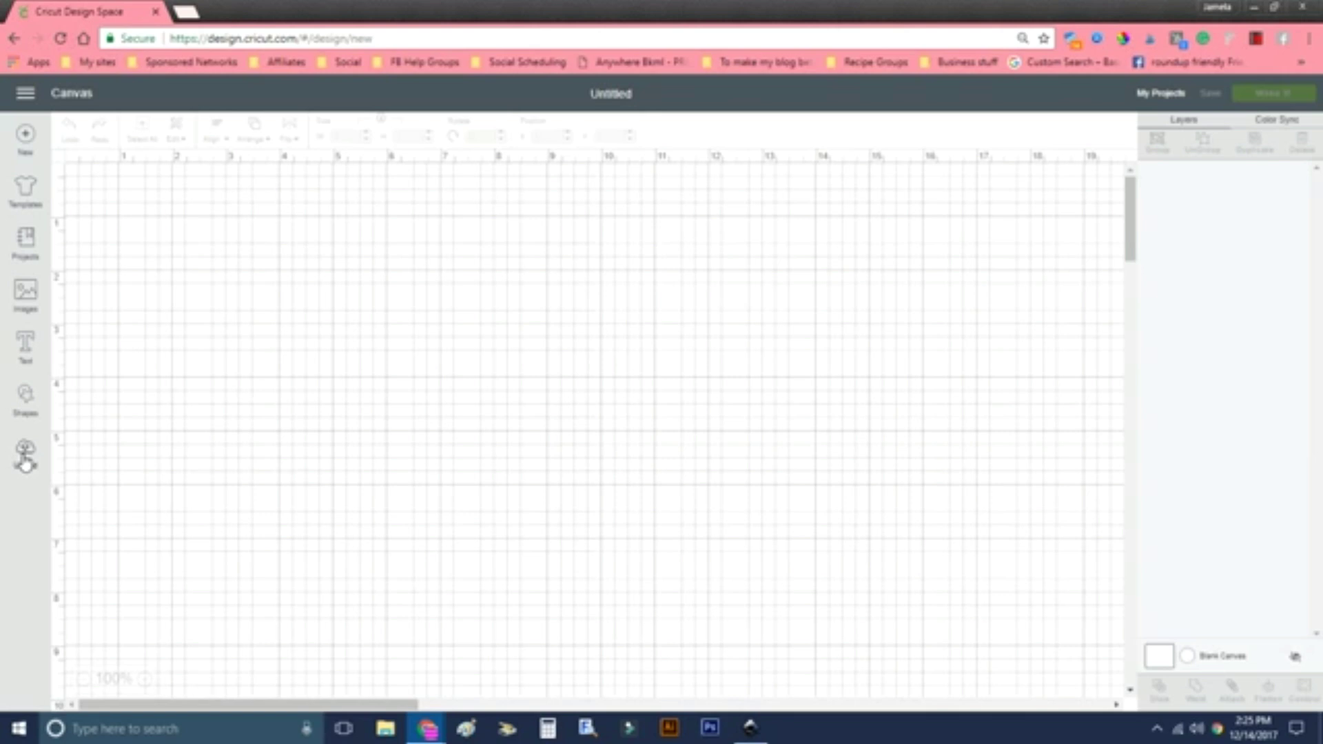
click(26, 454)
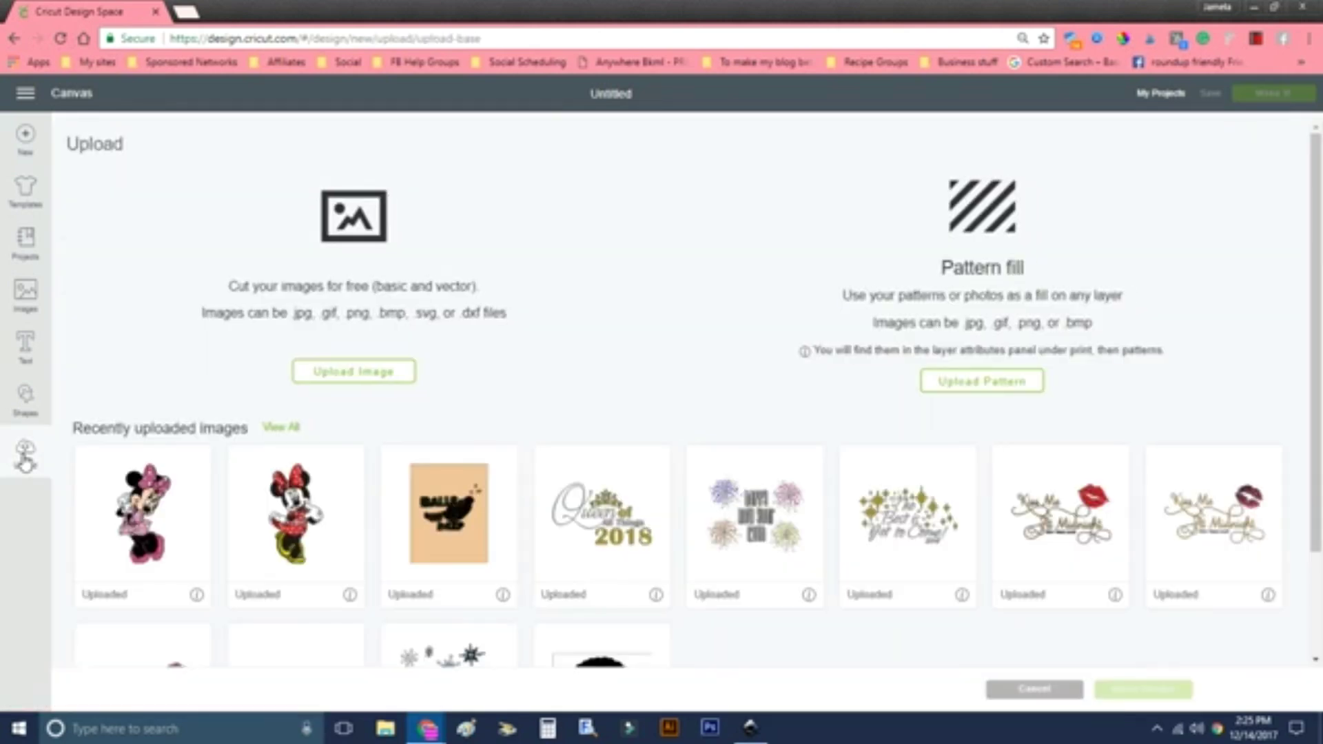
click(362, 374)
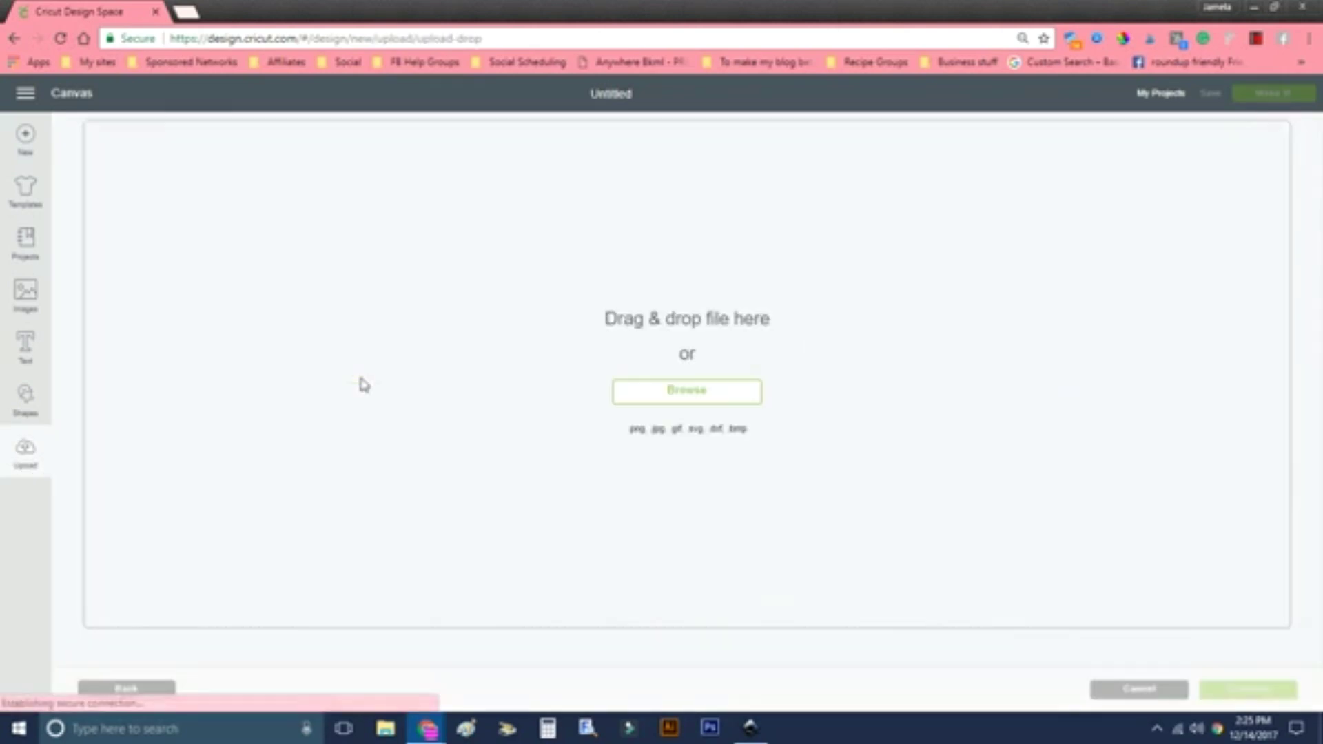
click(745, 399)
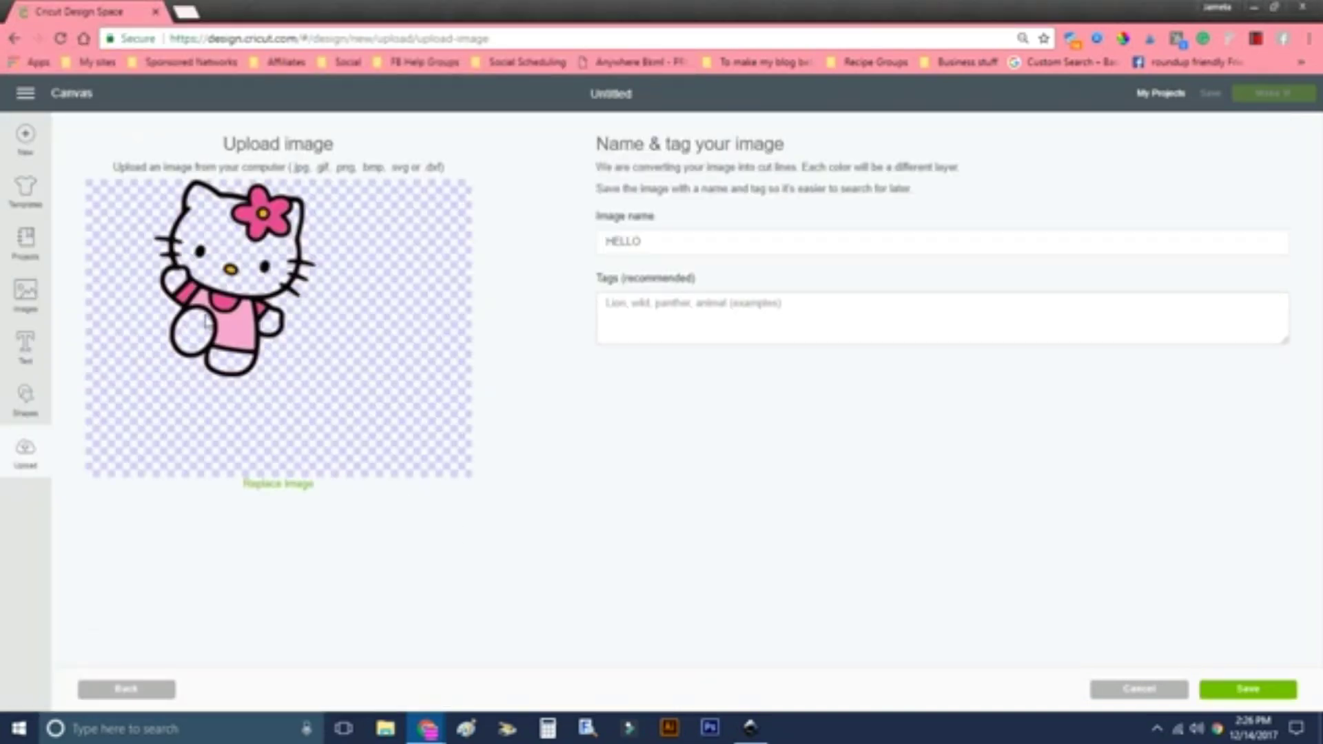
click(1246, 691)
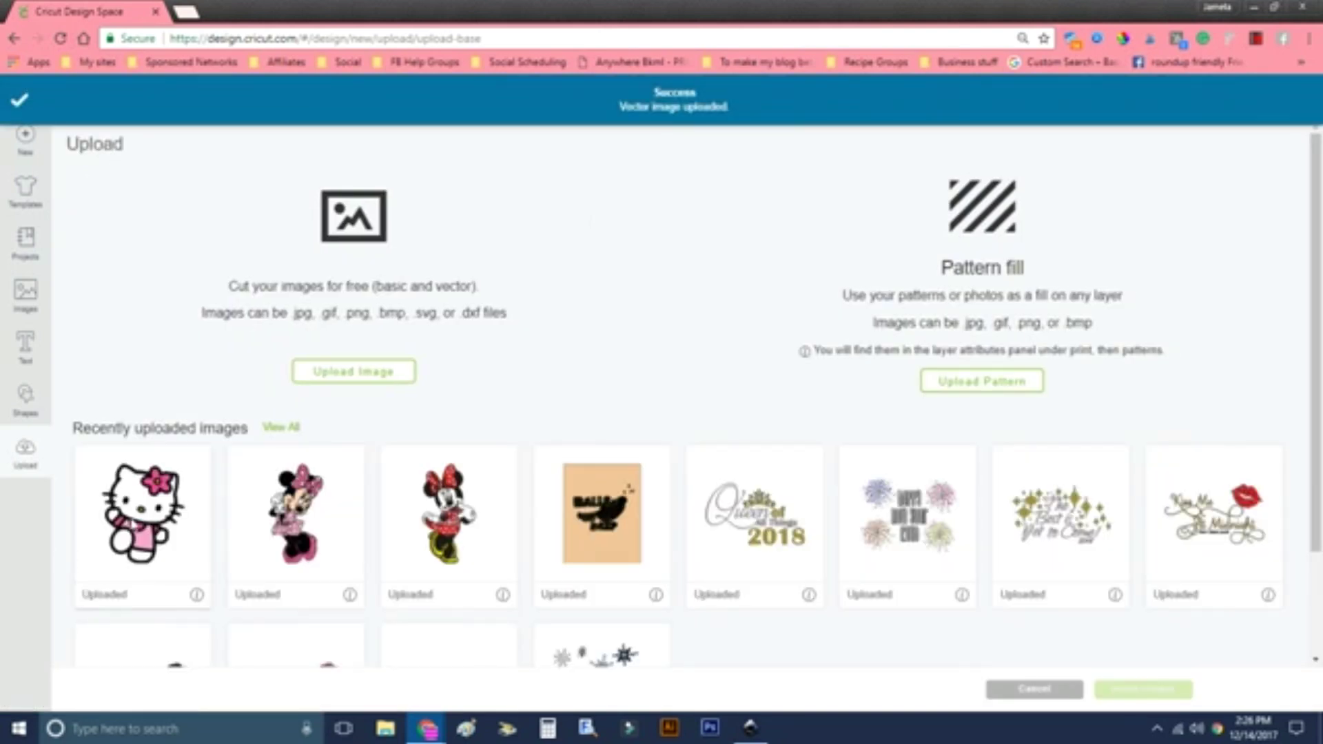
Step: Insert the uploaded HELLO image, enlarge it, and move it toward the top-left
click(135, 524)
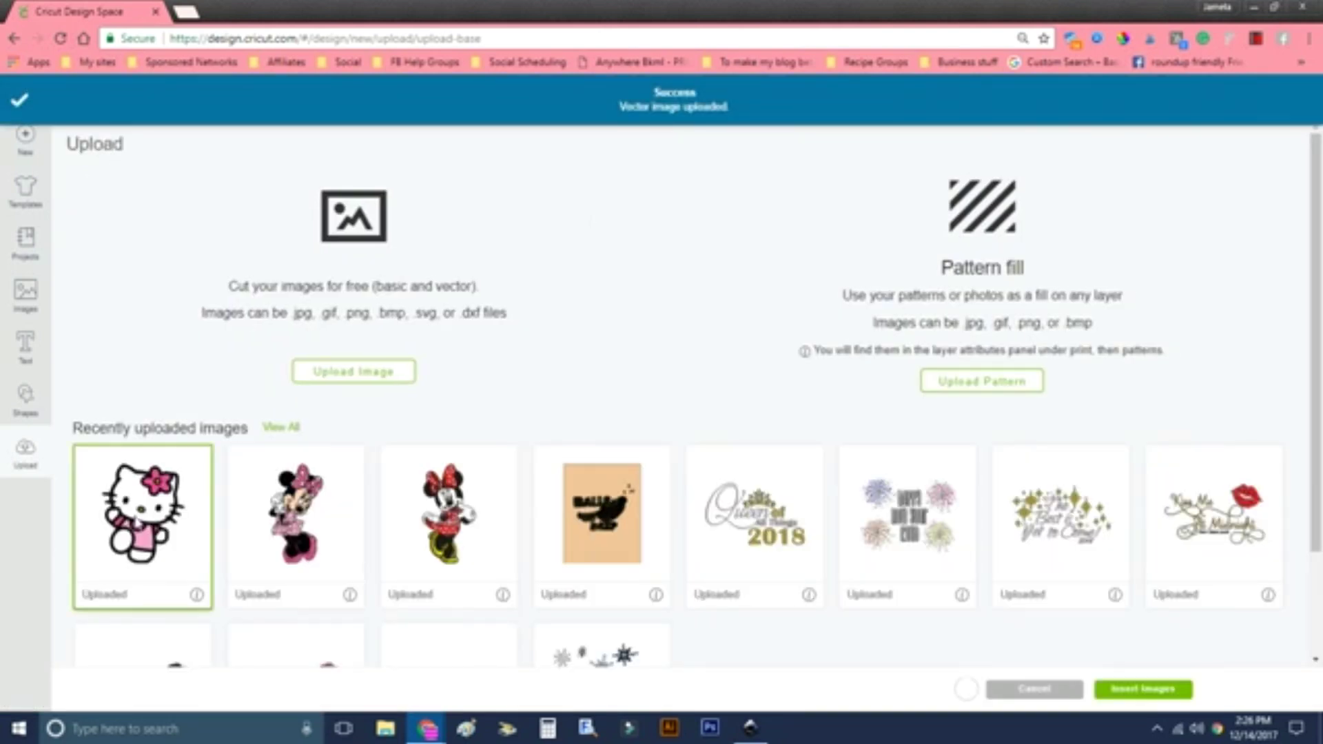
click(1142, 690)
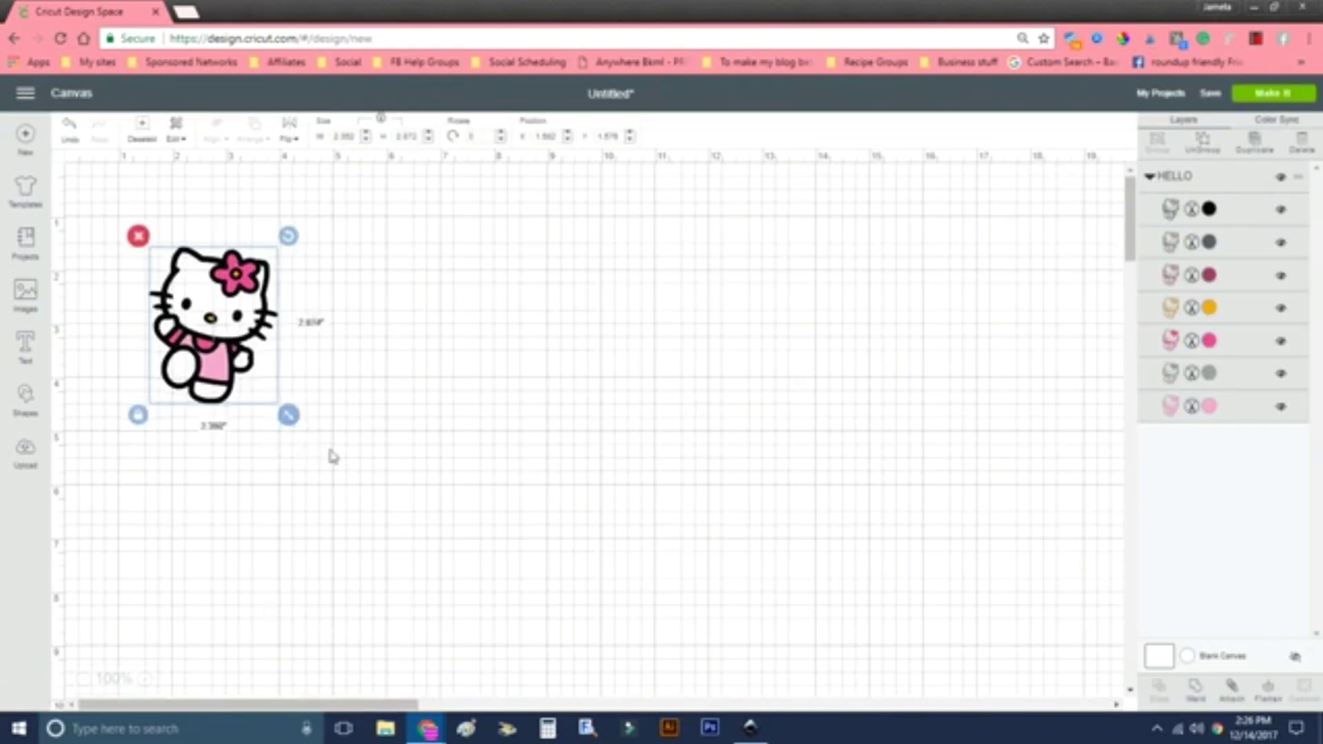
drag(287, 412, 514, 688)
drag(404, 588, 340, 517)
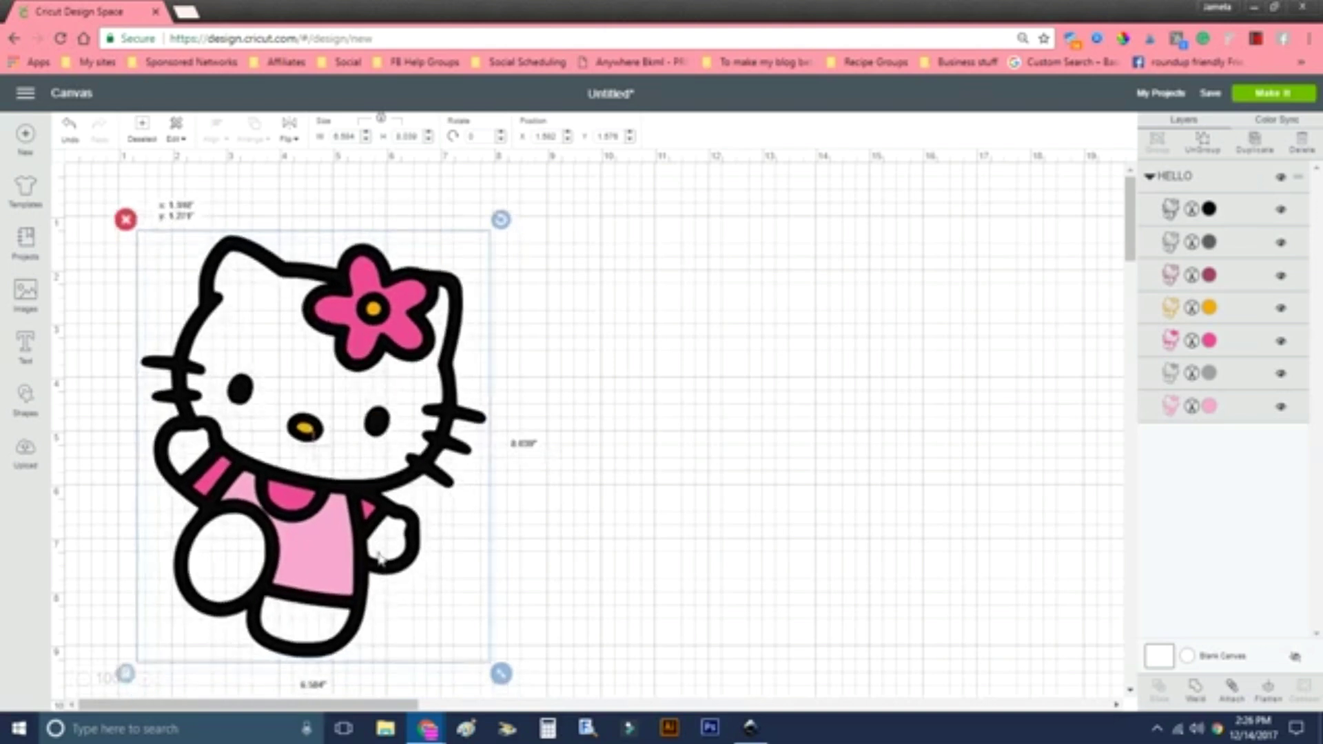
click(607, 507)
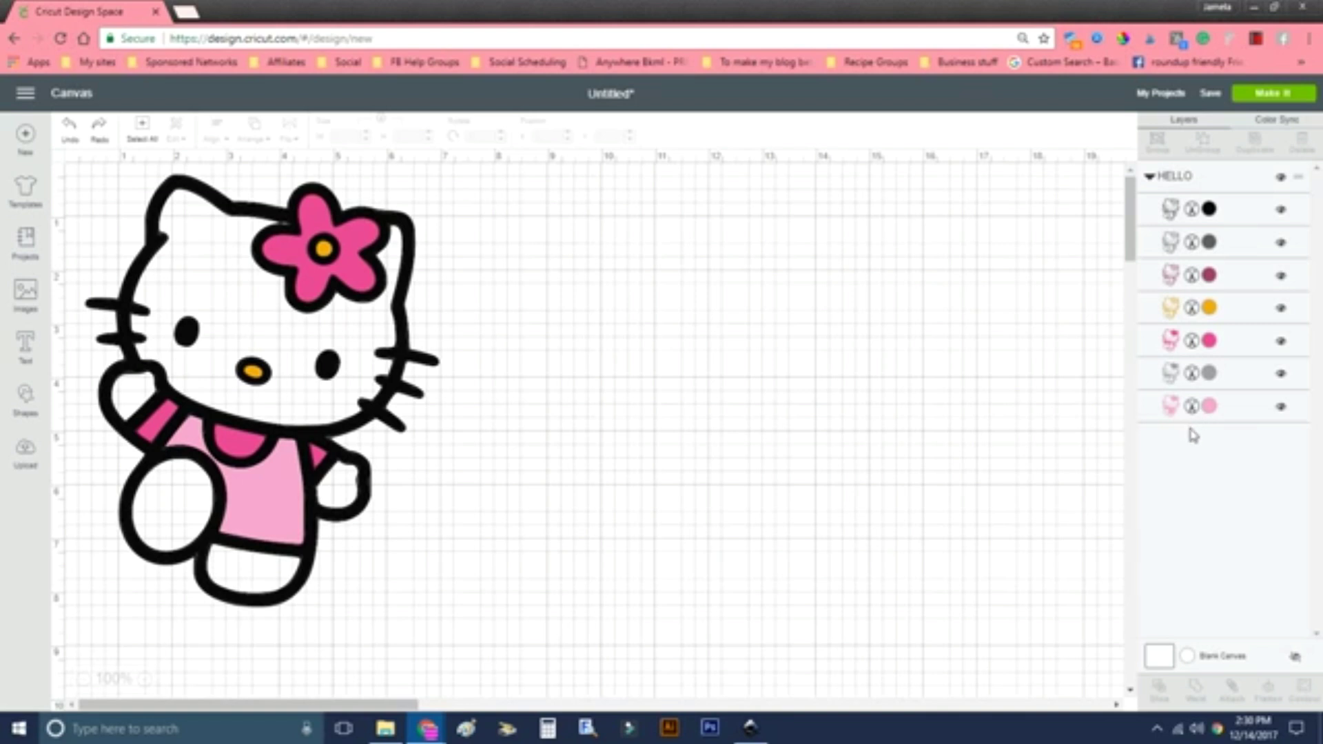
Step: Run Make It and preview the grey, yellow, light pink, black, bright pink and mauve mats
click(1274, 95)
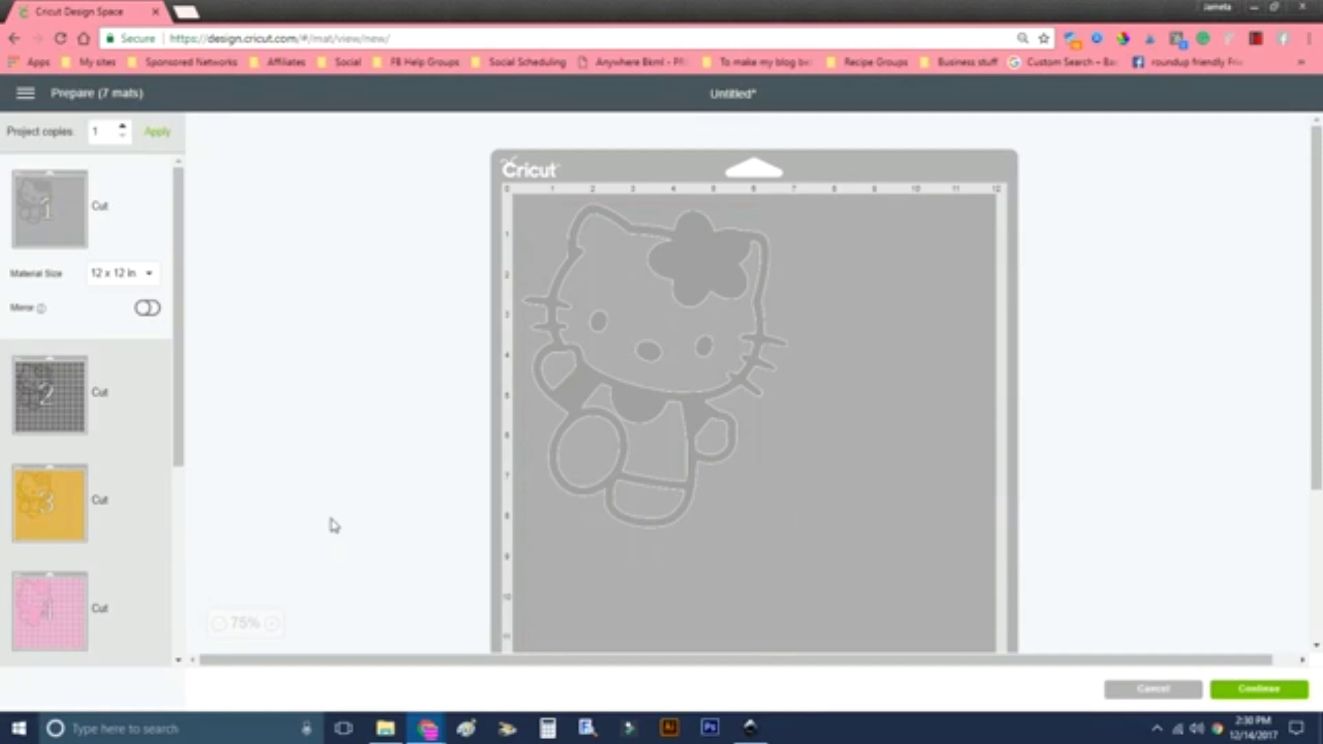
click(50, 393)
click(69, 504)
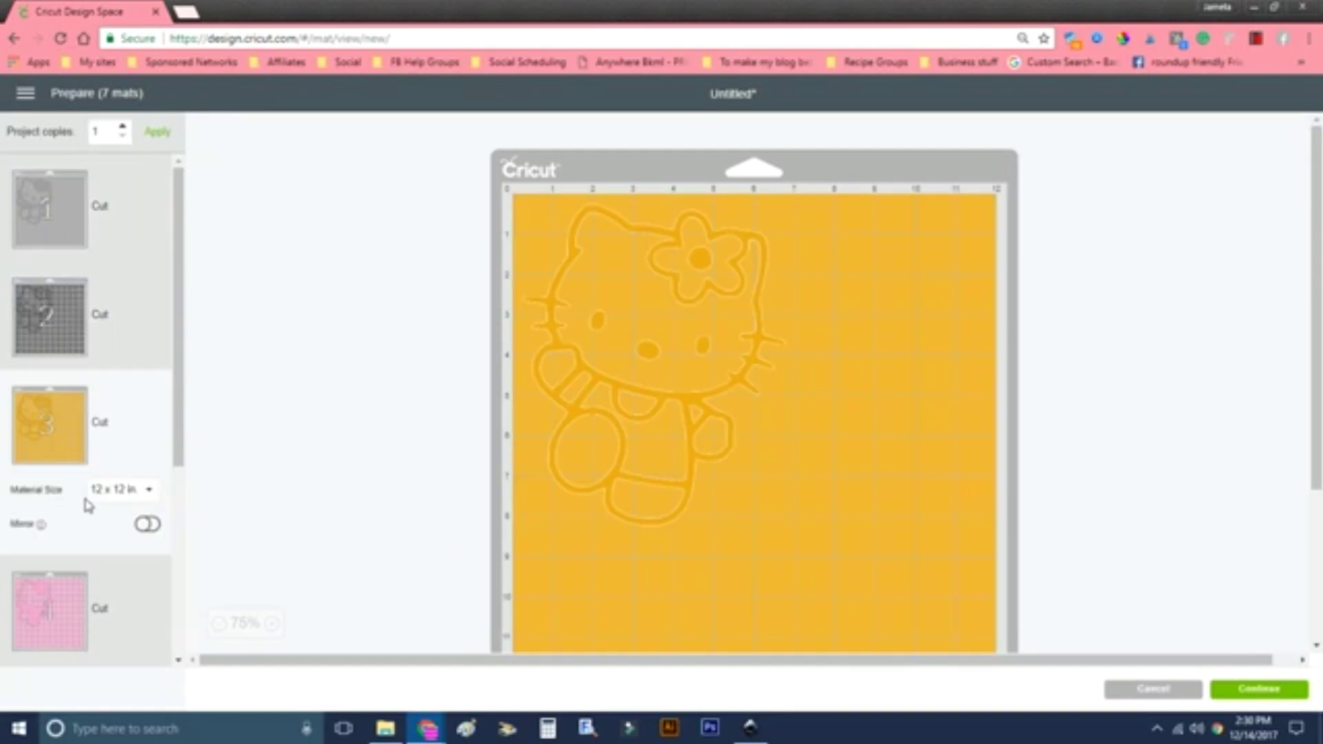
scroll(69, 504, down, 3)
click(50, 358)
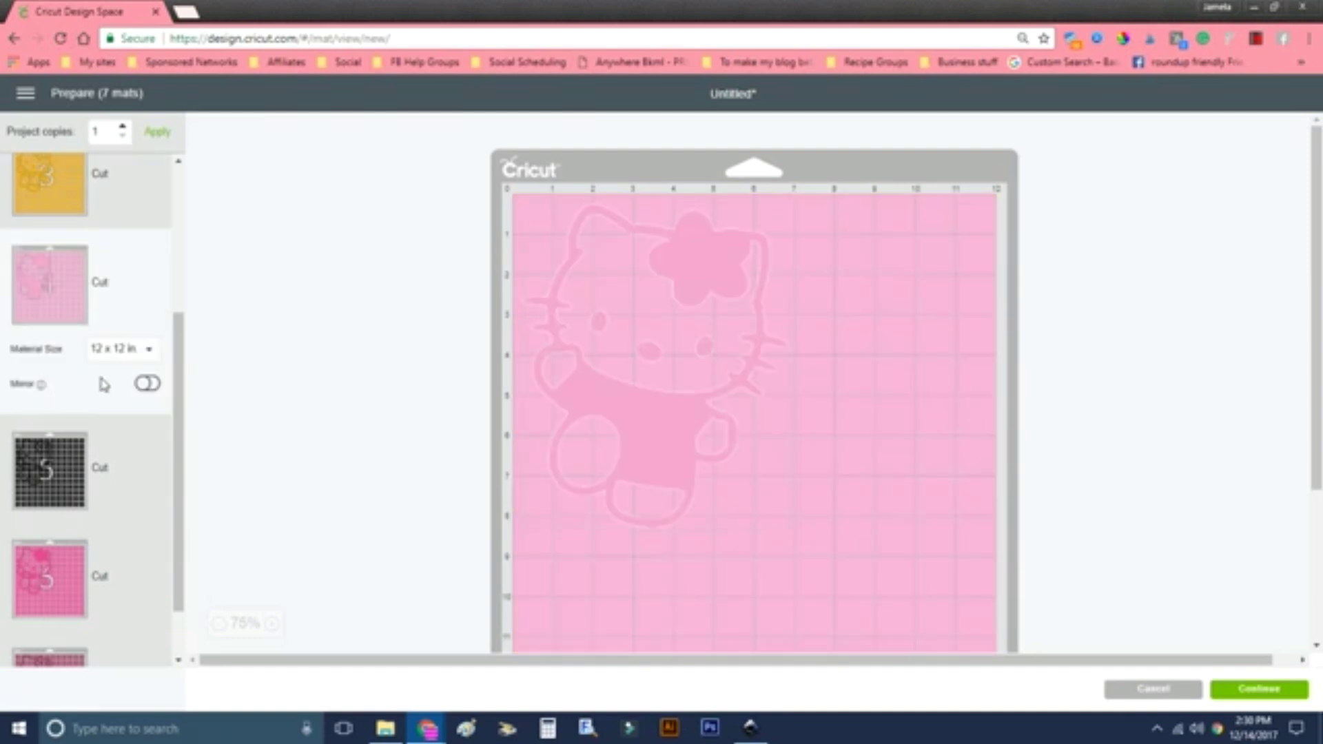
click(50, 471)
scroll(75, 473, down, 2)
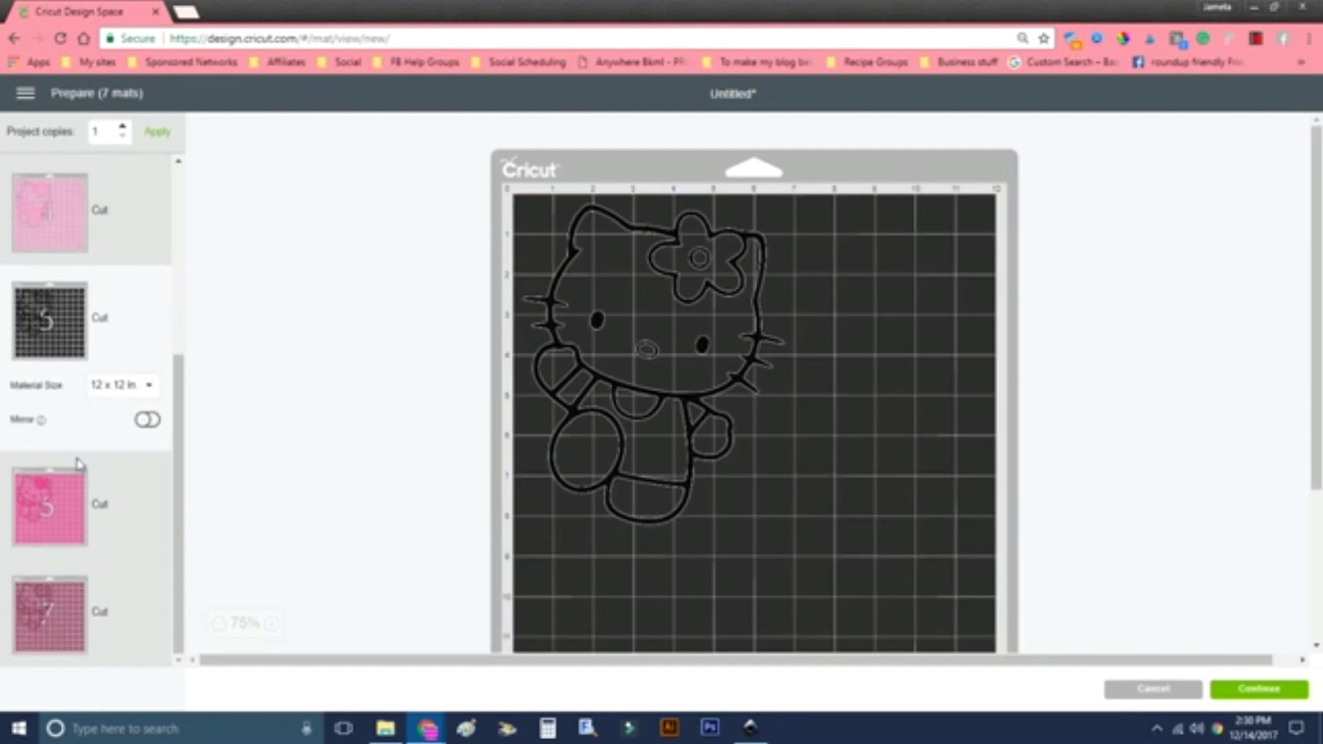
click(49, 502)
click(50, 615)
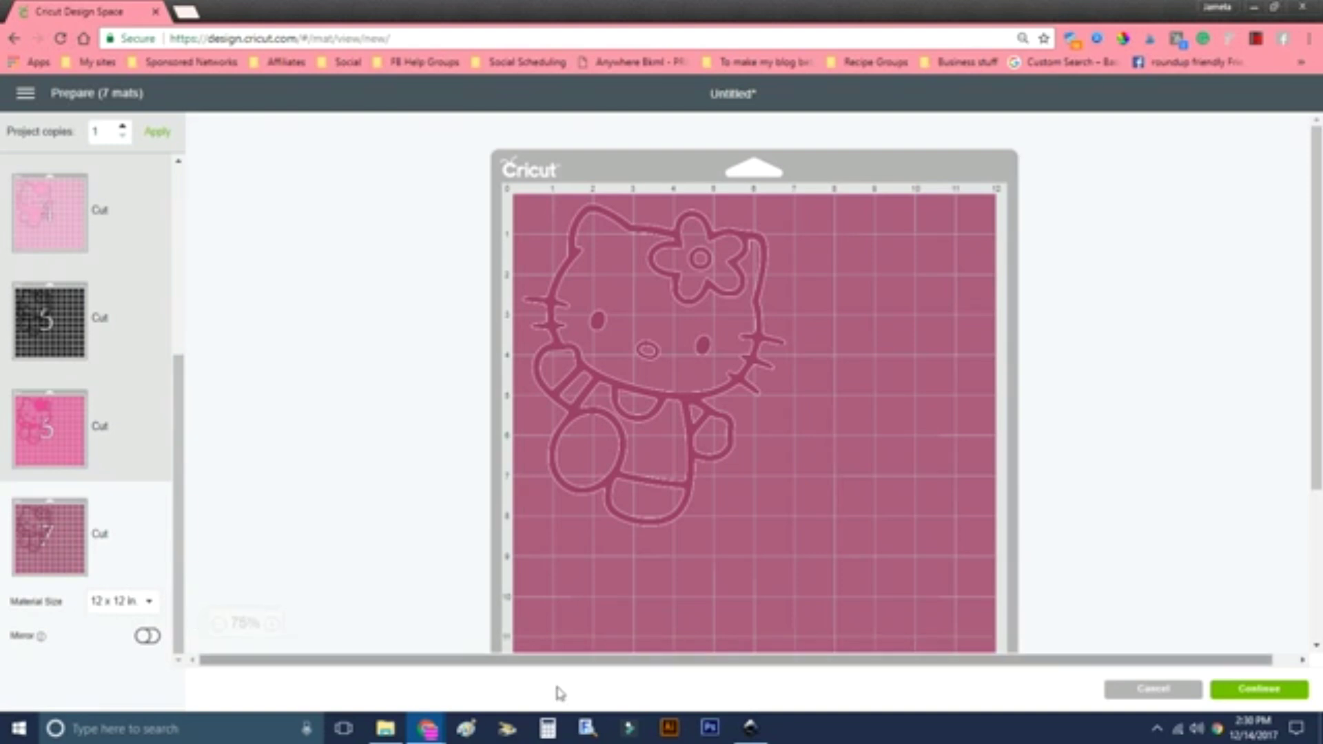
click(1143, 692)
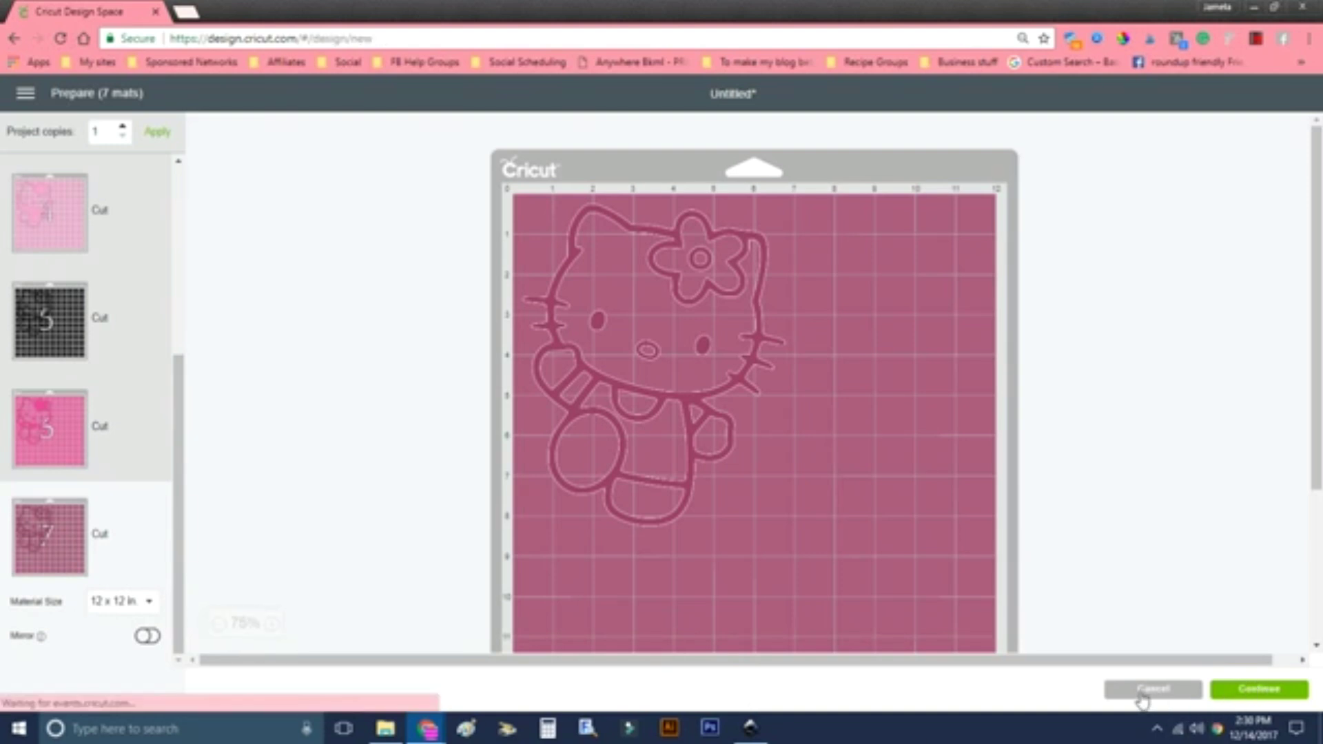